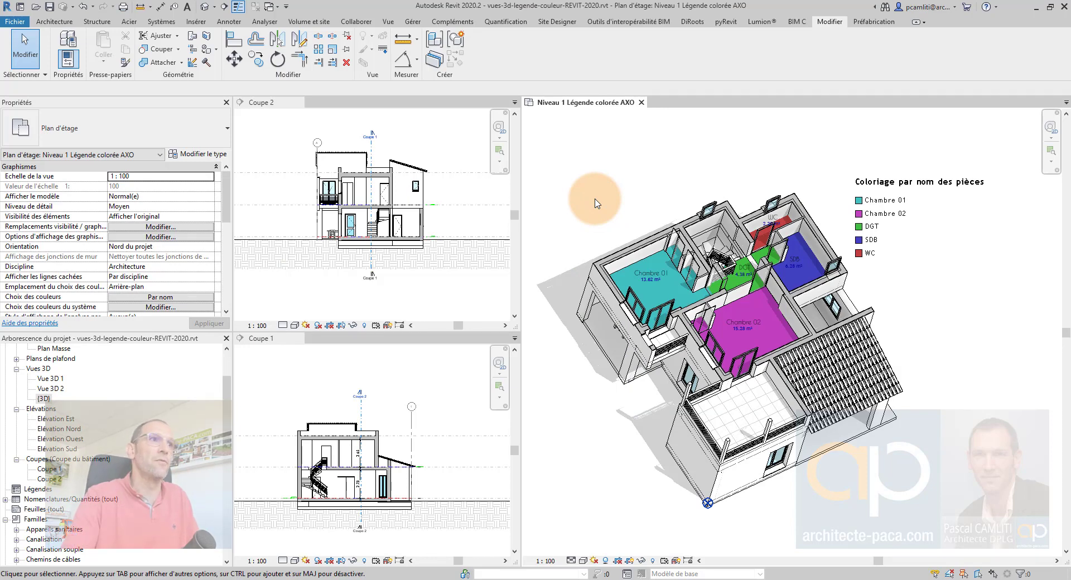
Open the floor plan view Niveau 1 Légende colorée.
{"action": "left_click_drag", "start_coordinate": [224, 413], "coordinate": [223, 371]}
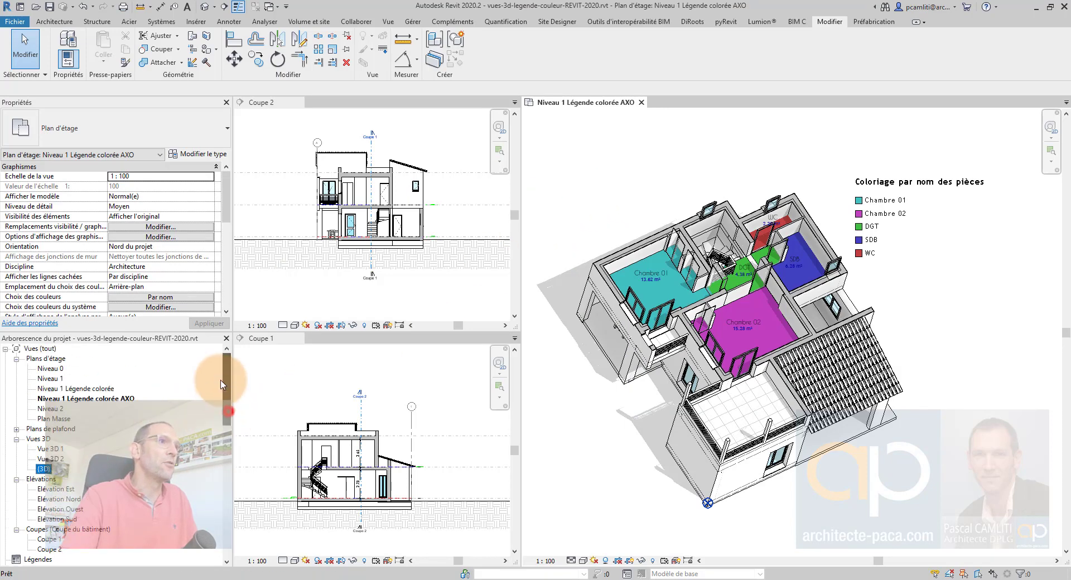
{"action": "double_click", "coordinate": [82, 389]}
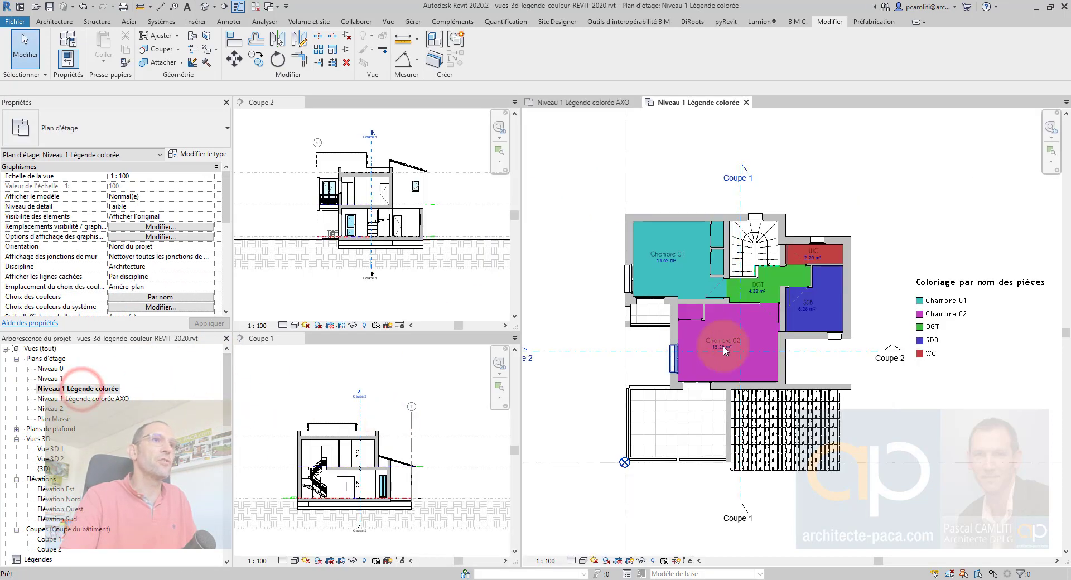
{"action": "middle_click_drag", "start_coordinate": [623, 347], "coordinate": [639, 319]}
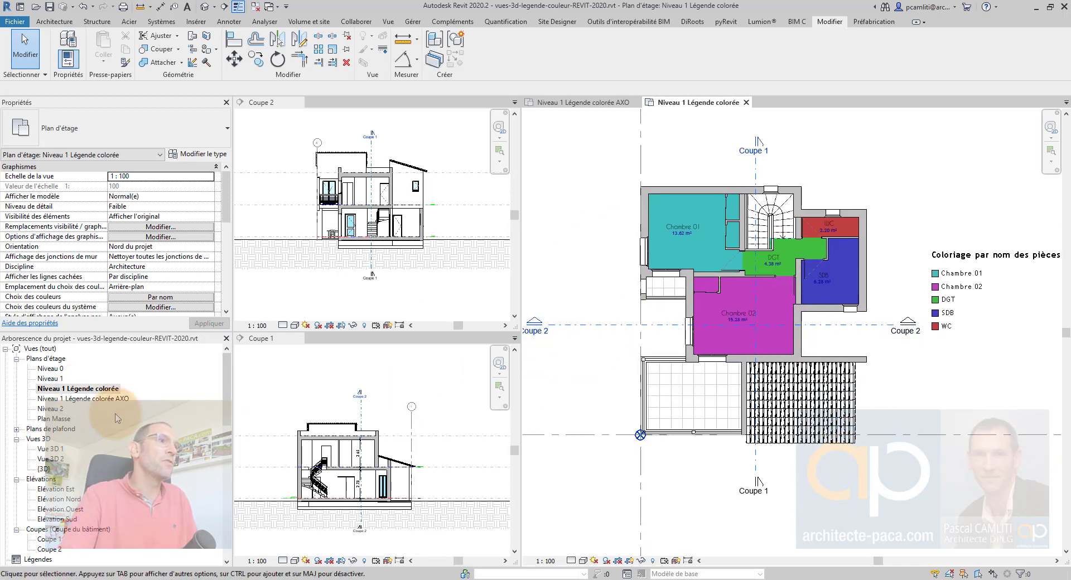
Duplicate the Niveau 1 Légende colorée view with its details and rename the copy Niveau 1 Légende colorée Axo 01.
{"action": "right_click", "coordinate": [106, 391]}
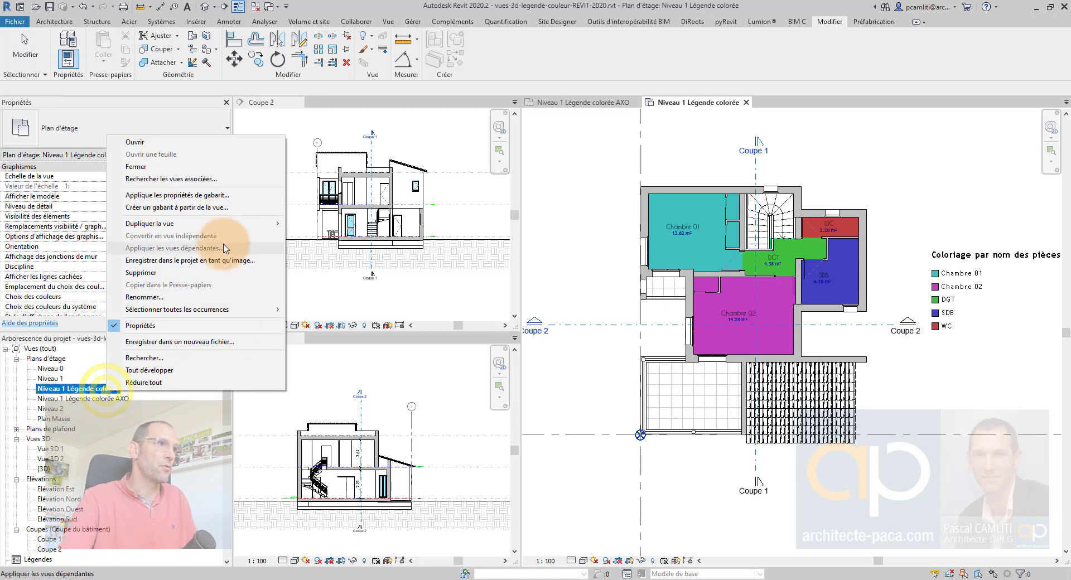
{"action": "left_click", "coordinate": [220, 223]}
{"action": "left_click", "coordinate": [344, 236]}
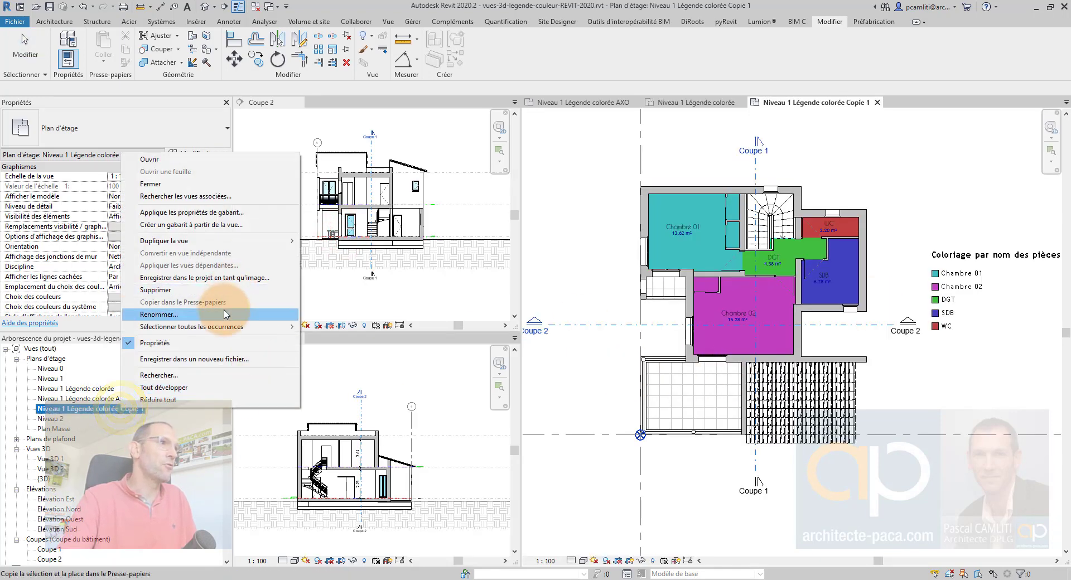
{"action": "left_click", "coordinate": [222, 312]}
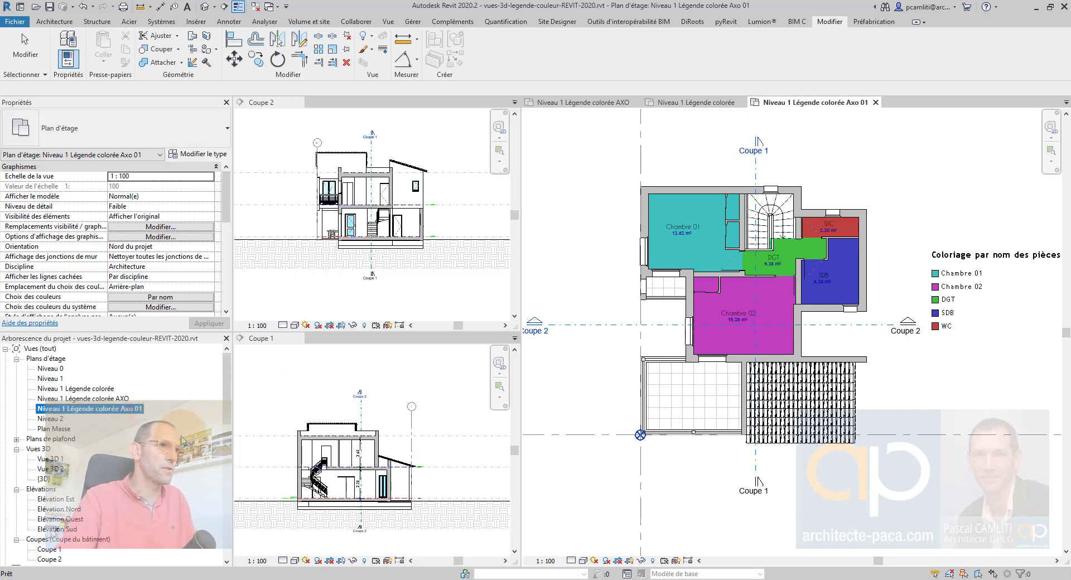
{"action": "scroll", "coordinate": [619, 281], "scroll_direction": "down", "scroll_amount": 4}
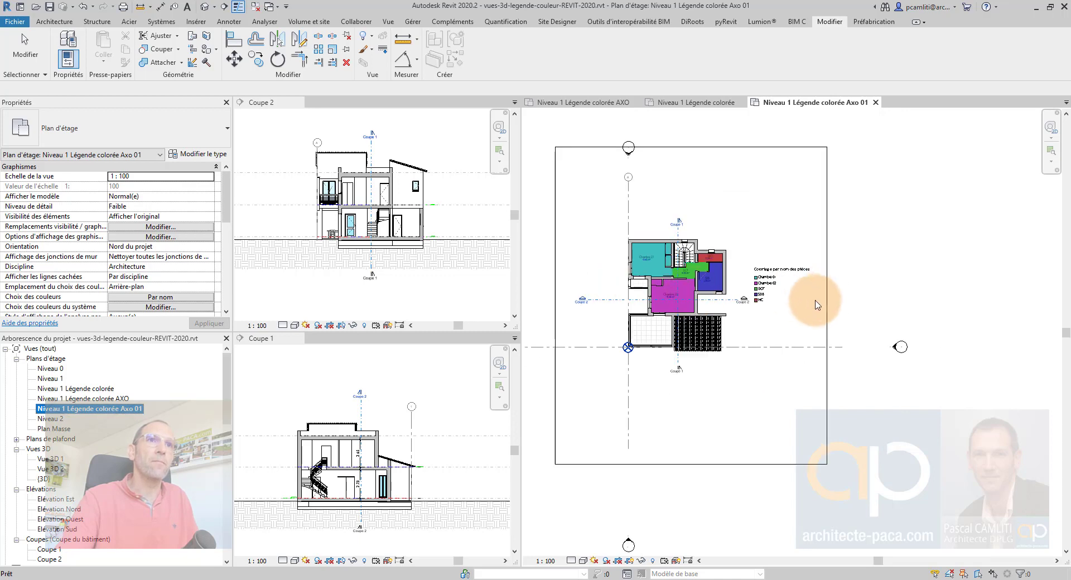
{"action": "left_click", "coordinate": [857, 303]}
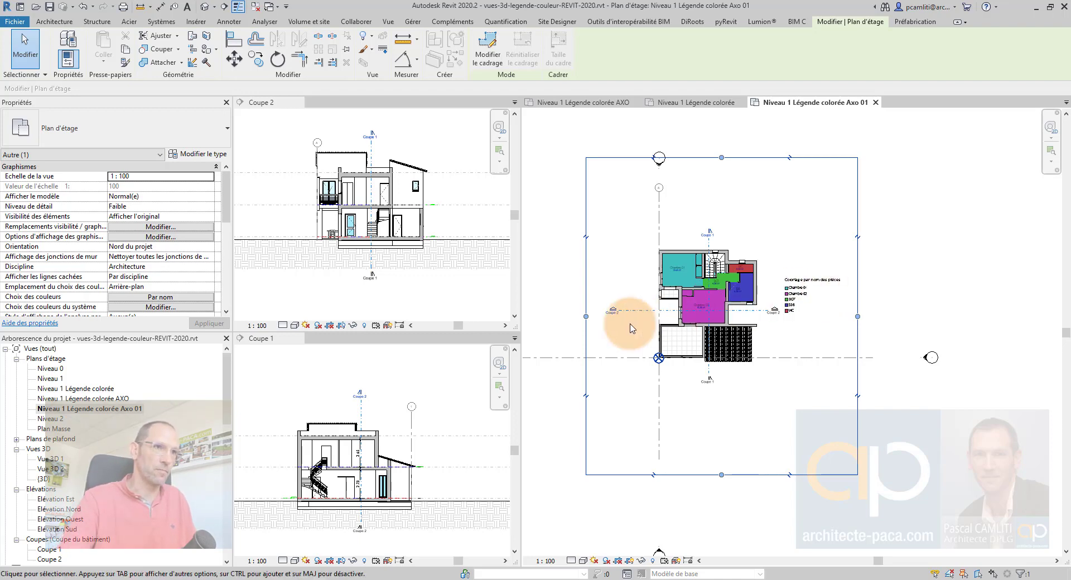
{"action": "left_click", "coordinate": [562, 298]}
{"action": "left_click", "coordinate": [588, 294]}
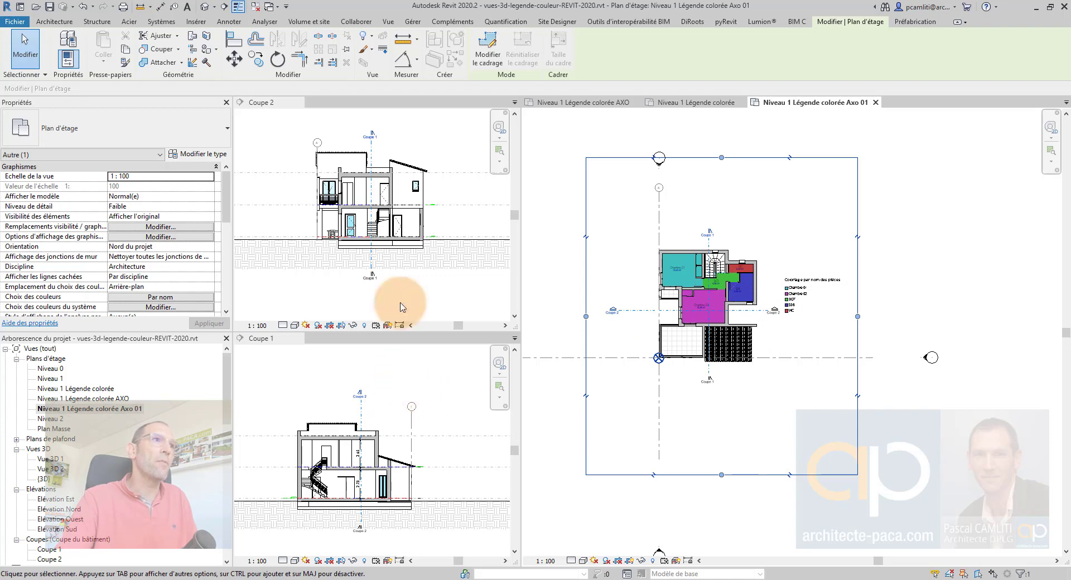
{"action": "left_click", "coordinate": [277, 60]}
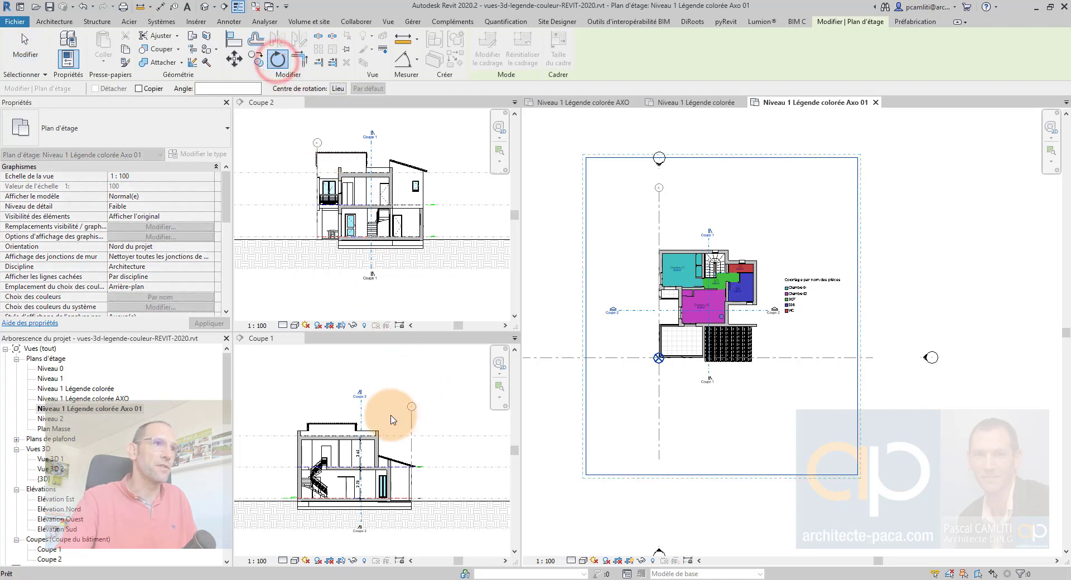
{"action": "key", "text": "Escape"}
{"action": "key", "text": "Escape"}
Try rotating the Axo 01 plan's crop region 22° counterclockwise in the Coupe 1 section, and undo it.
{"action": "left_click", "coordinate": [586, 286]}
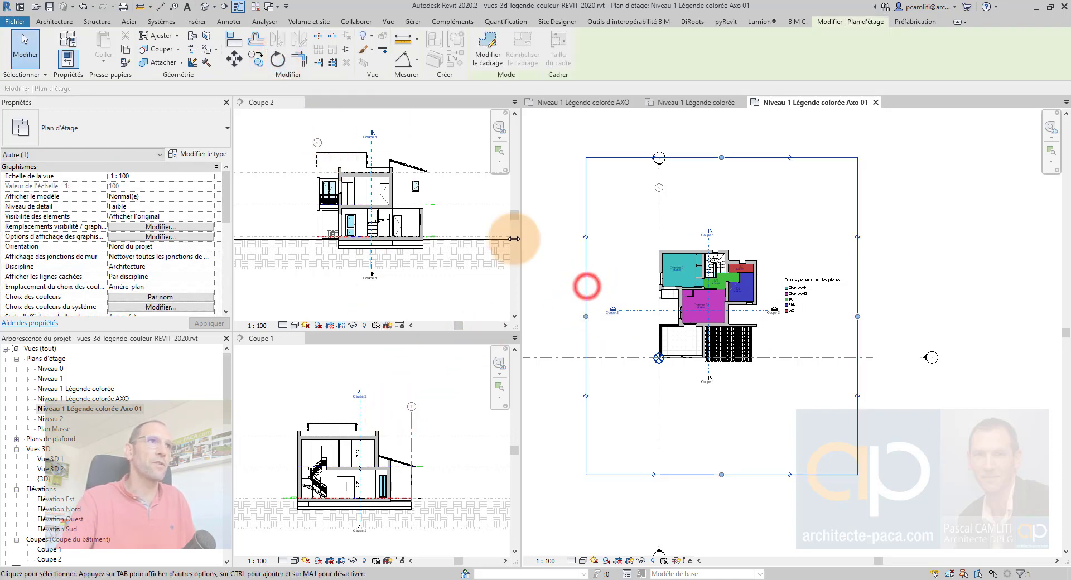
{"action": "left_click", "coordinate": [389, 384]}
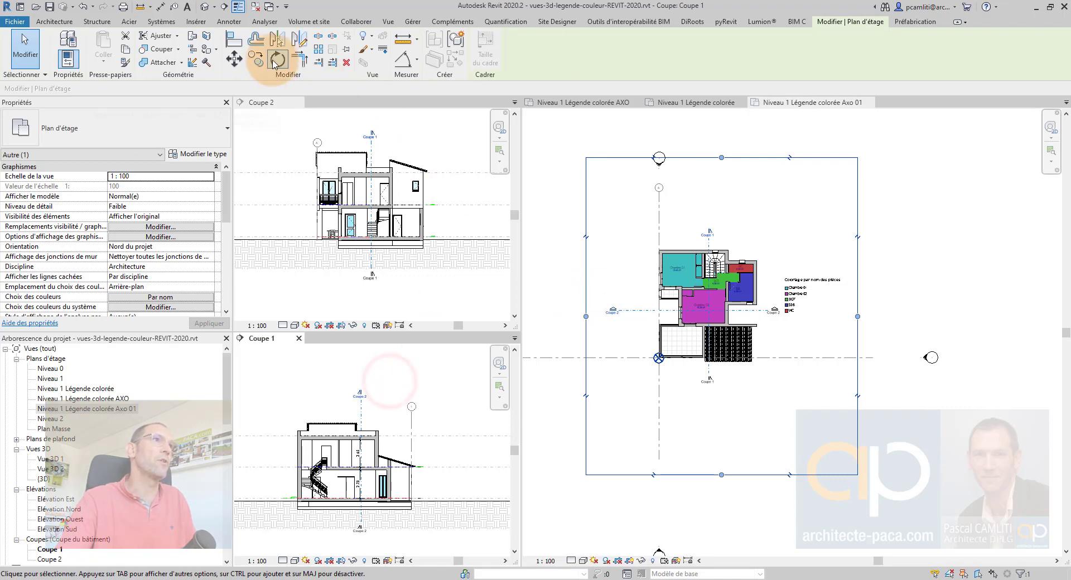
{"action": "left_click", "coordinate": [277, 59]}
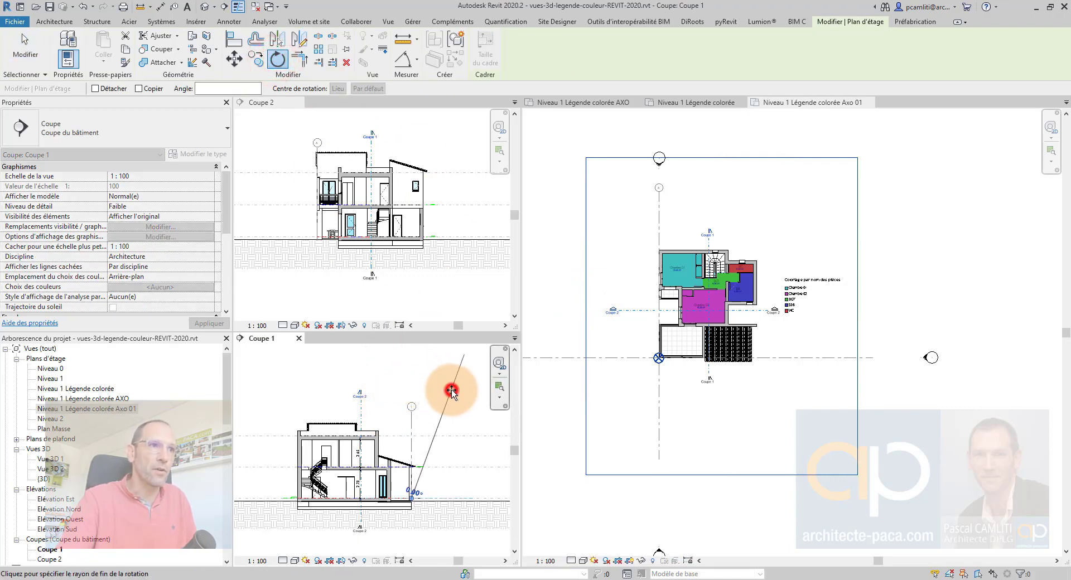
{"action": "left_click", "coordinate": [451, 390]}
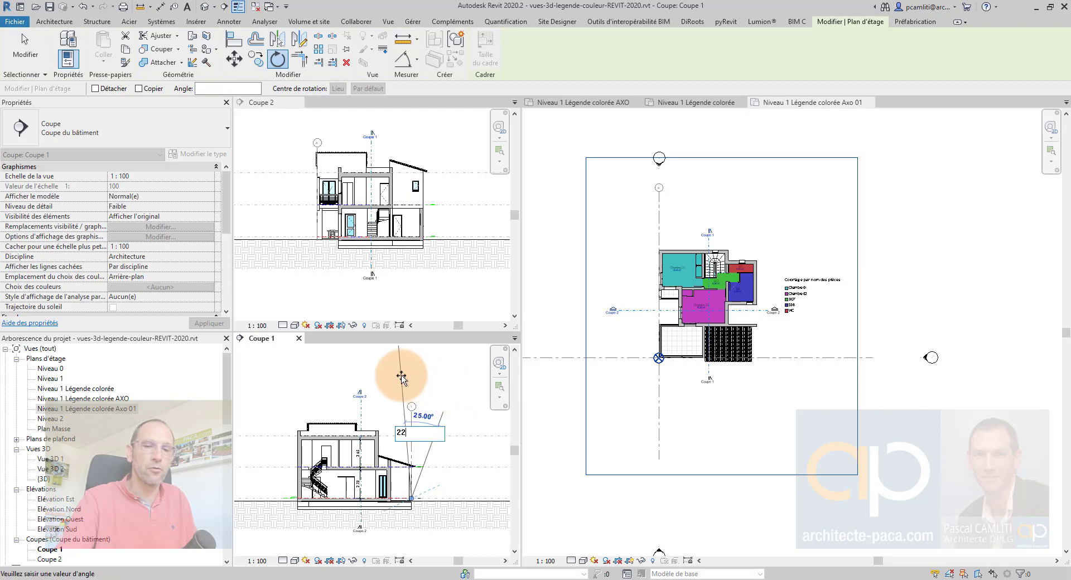
{"action": "key", "text": "Return"}
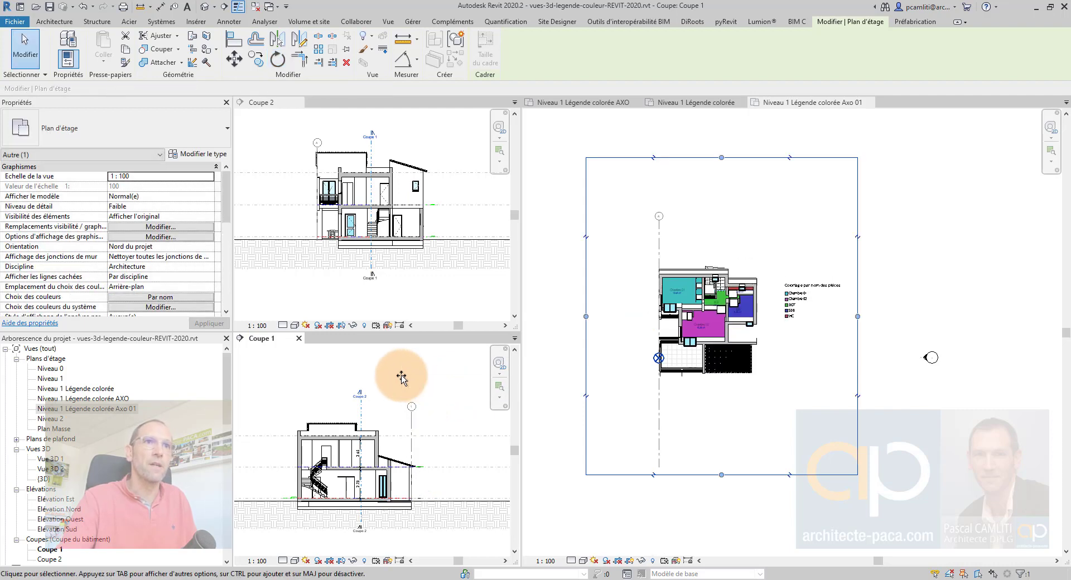
{"action": "left_click", "coordinate": [401, 371]}
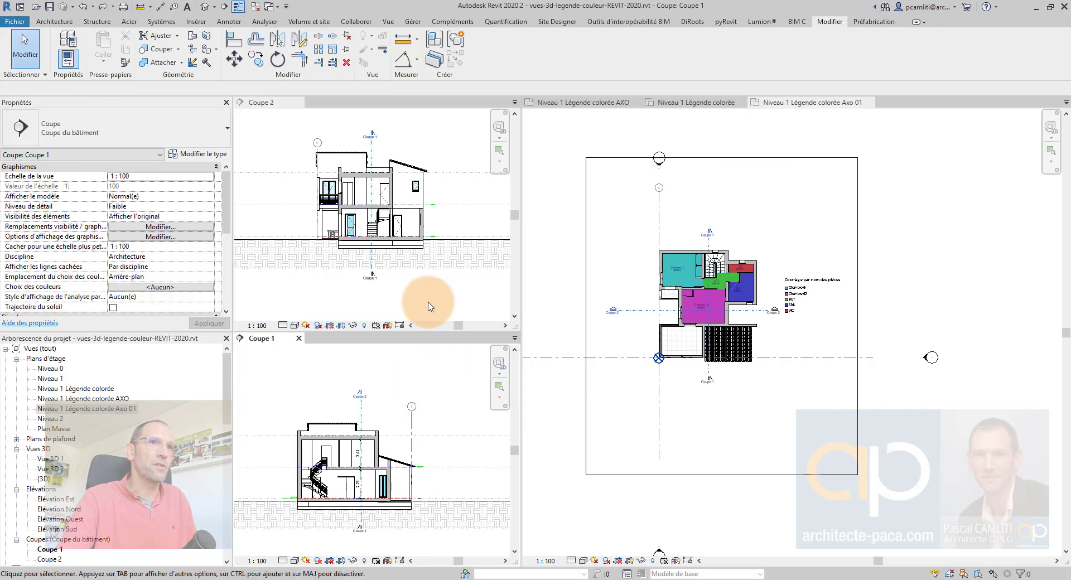
Rotate the Axo 01 plan's crop region clockwise in the Coupe 1 section to tilt the plan view.
{"action": "left_click", "coordinate": [587, 195]}
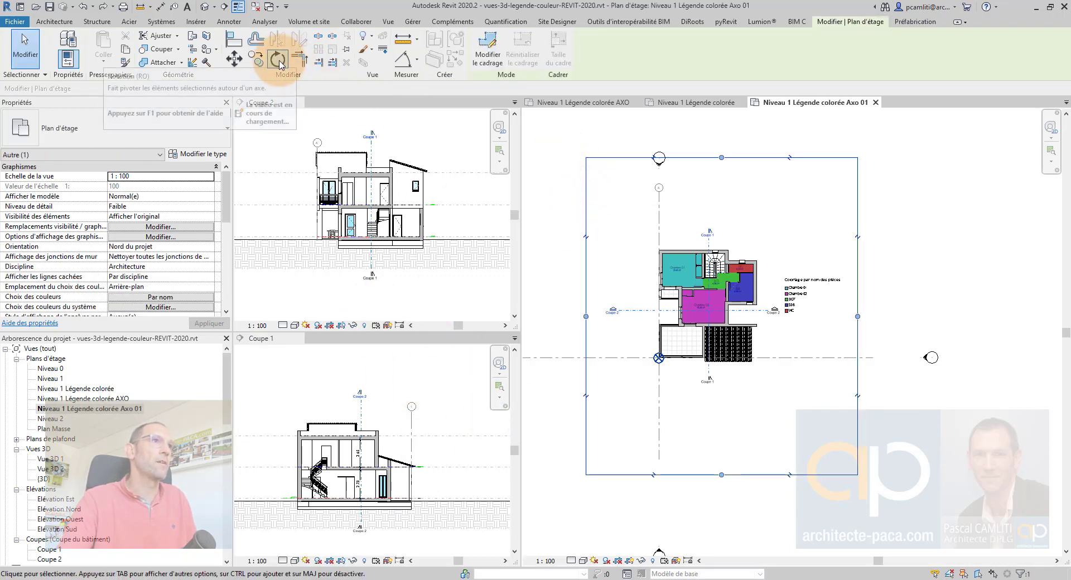
{"action": "left_click", "coordinate": [389, 376]}
{"action": "left_click", "coordinate": [281, 64]}
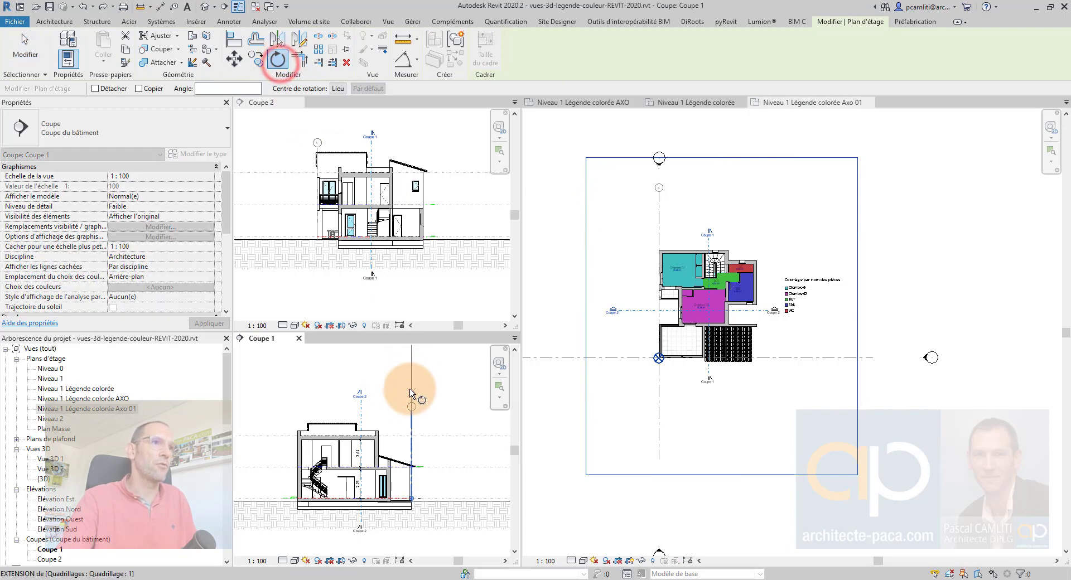
{"action": "left_click", "coordinate": [389, 385]}
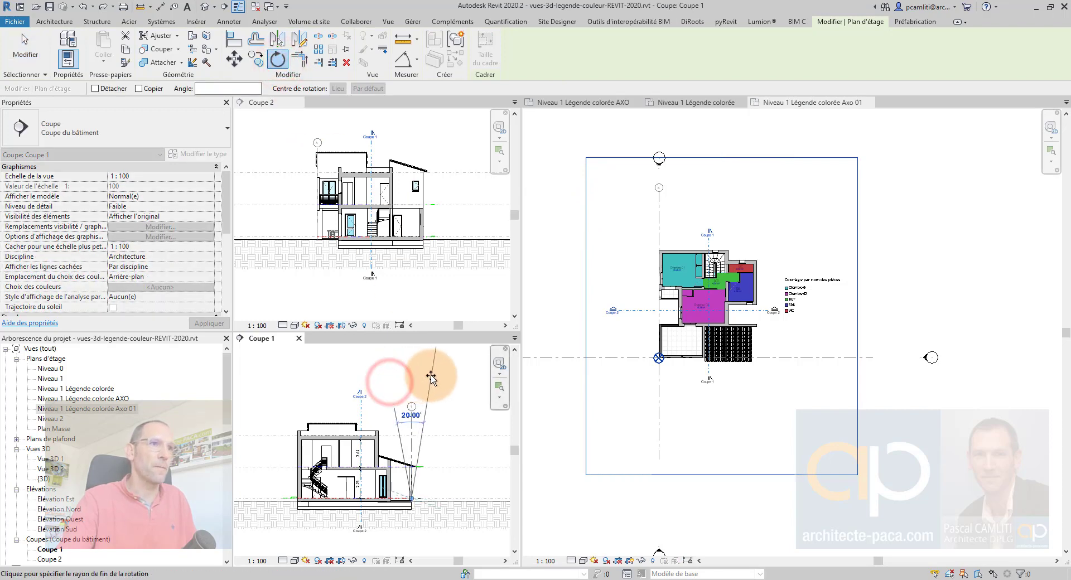
{"action": "key", "text": "Return"}
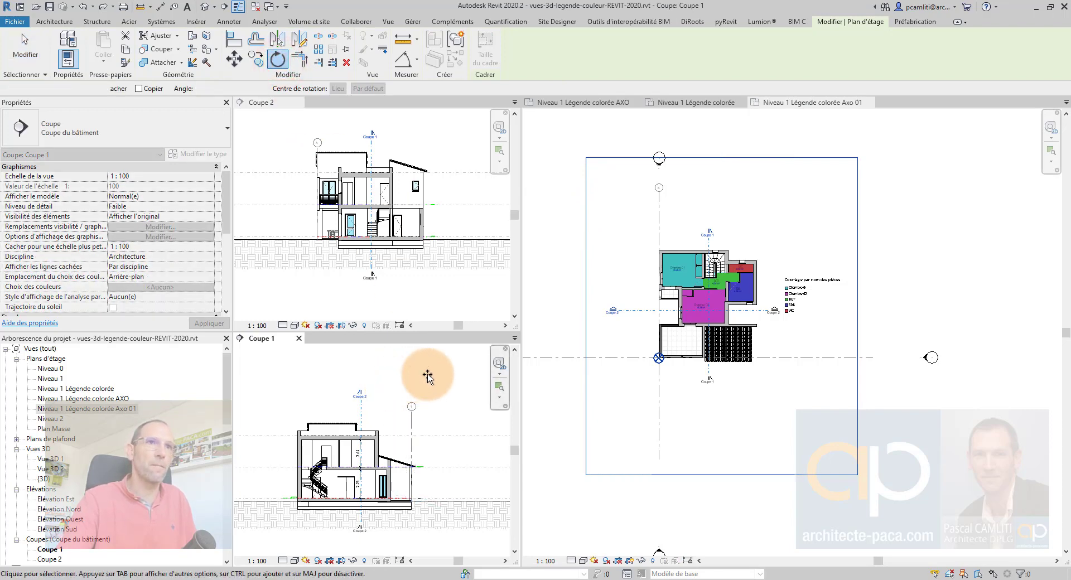
{"action": "scroll", "coordinate": [715, 258], "scroll_direction": "up", "scroll_amount": 2}
{"action": "scroll", "coordinate": [714, 258], "scroll_direction": "up", "scroll_amount": 3}
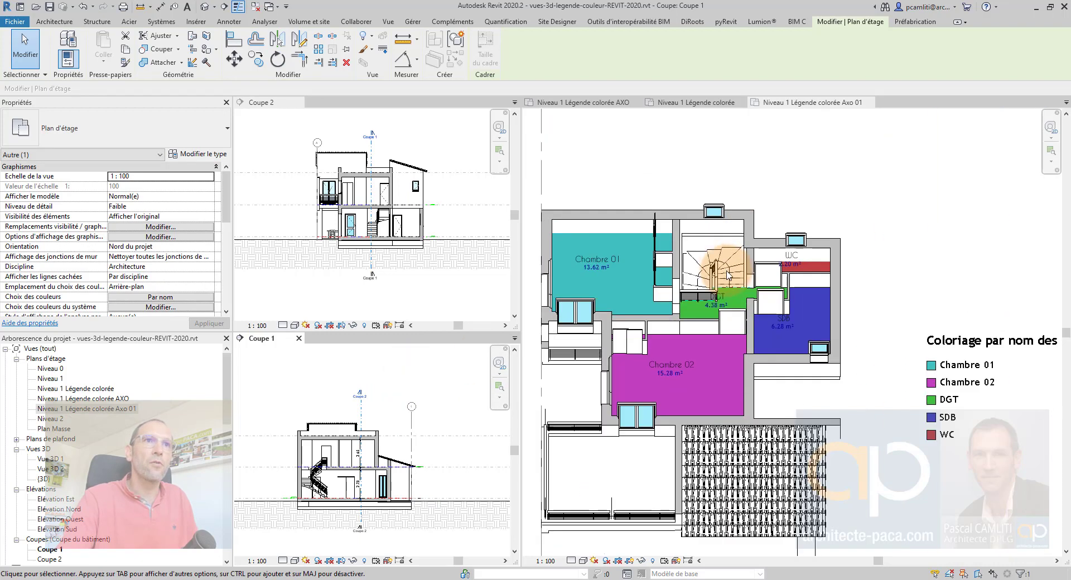
{"action": "left_click", "coordinate": [915, 323]}
{"action": "middle_click_drag", "start_coordinate": [914, 322], "coordinate": [949, 316]}
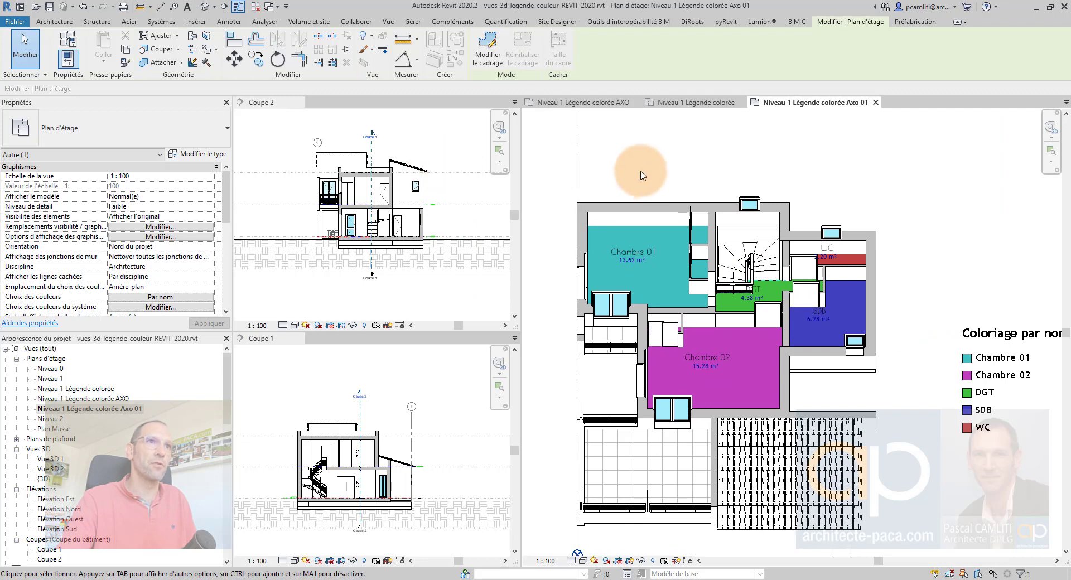
Try rotating the Axo 01 plan's crop region 22° clockwise in the Coupe 2 section, and undo it.
{"action": "scroll", "coordinate": [641, 162], "scroll_direction": "down", "scroll_amount": 5}
{"action": "middle_click_drag", "start_coordinate": [851, 216], "coordinate": [881, 287]}
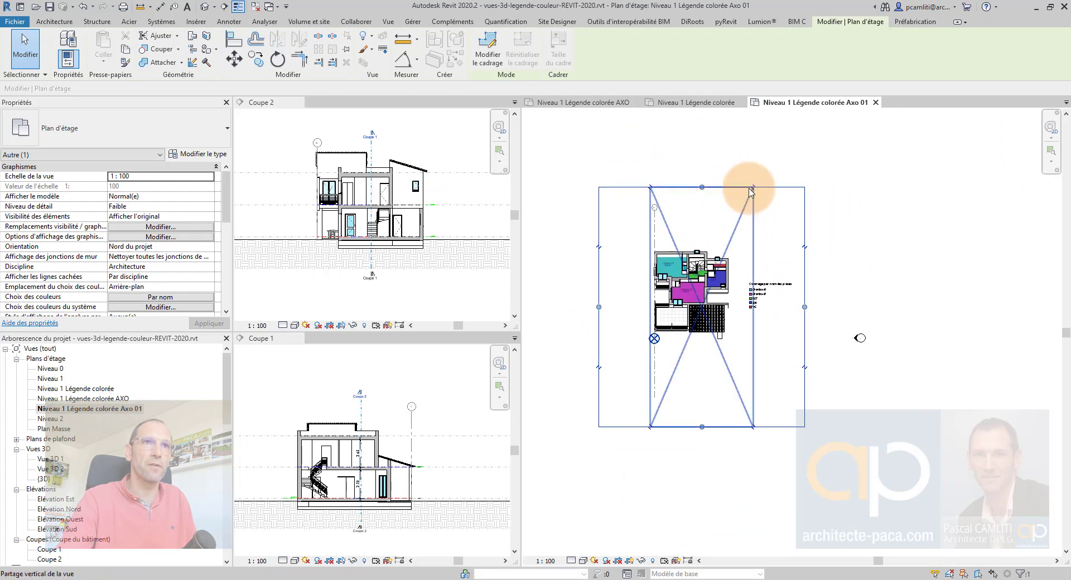
{"action": "left_click", "coordinate": [435, 136]}
{"action": "left_click", "coordinate": [277, 58]}
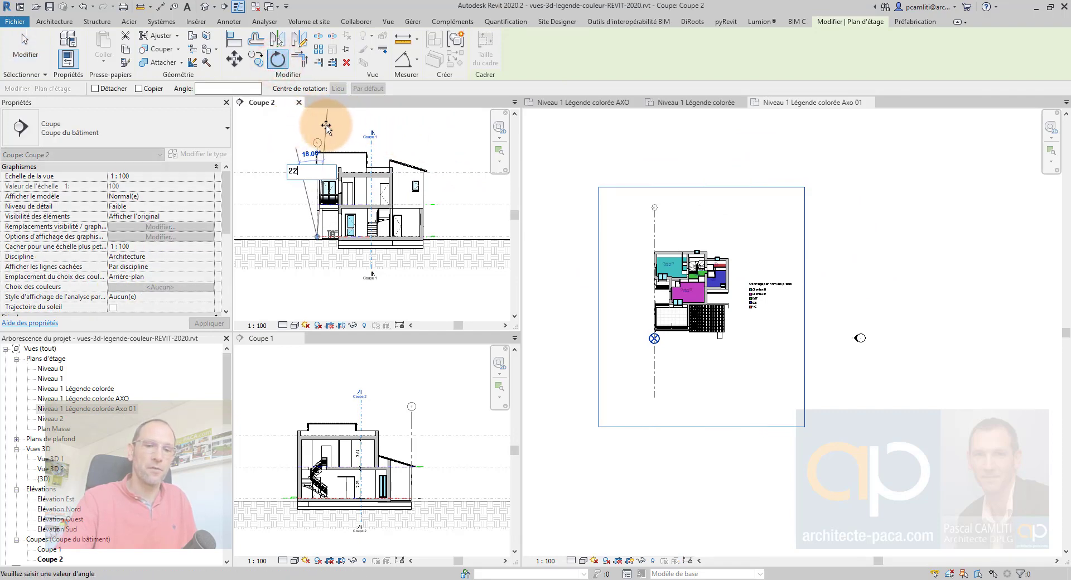
{"action": "key", "text": "Return"}
{"action": "scroll", "coordinate": [711, 272], "scroll_direction": "up", "scroll_amount": 5}
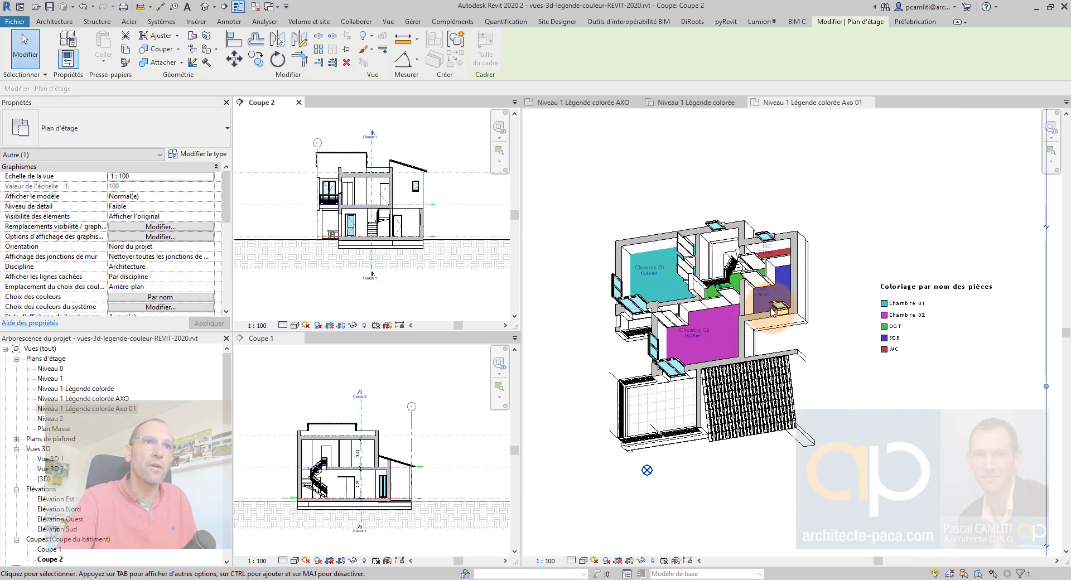
{"action": "scroll", "coordinate": [771, 310], "scroll_direction": "up", "scroll_amount": 3}
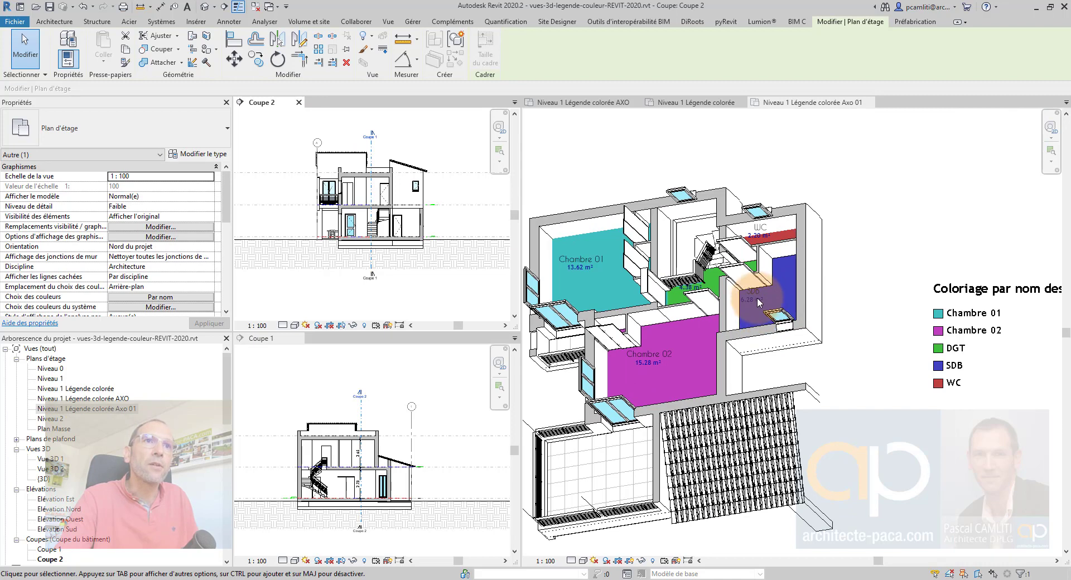
{"action": "scroll", "coordinate": [753, 298], "scroll_direction": "down", "scroll_amount": 2}
{"action": "left_click", "coordinate": [424, 150]}
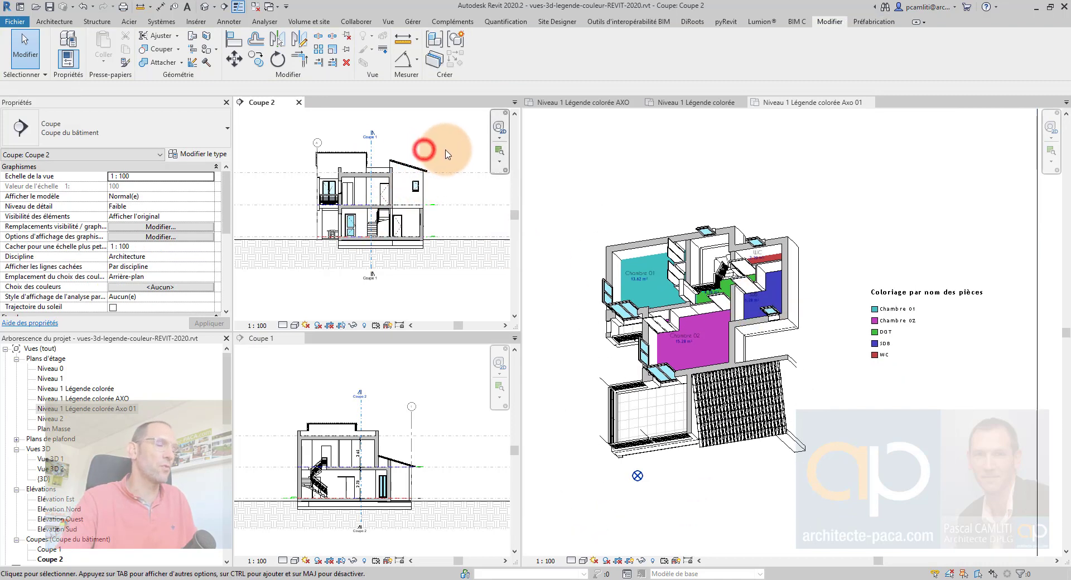
{"action": "key", "text": "ctrl+z"}
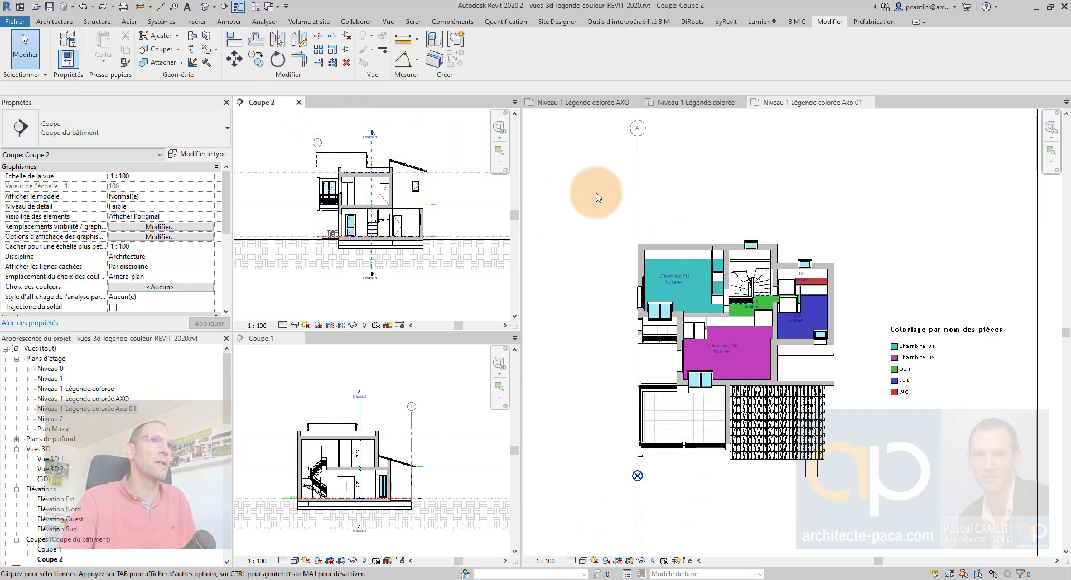
Rotate the Axo 01 plan's crop region 22° counterclockwise in the Coupe 2 section to obtain an axonometric view.
{"action": "scroll", "coordinate": [618, 202], "scroll_direction": "down", "scroll_amount": 2}
{"action": "left_click", "coordinate": [826, 206]}
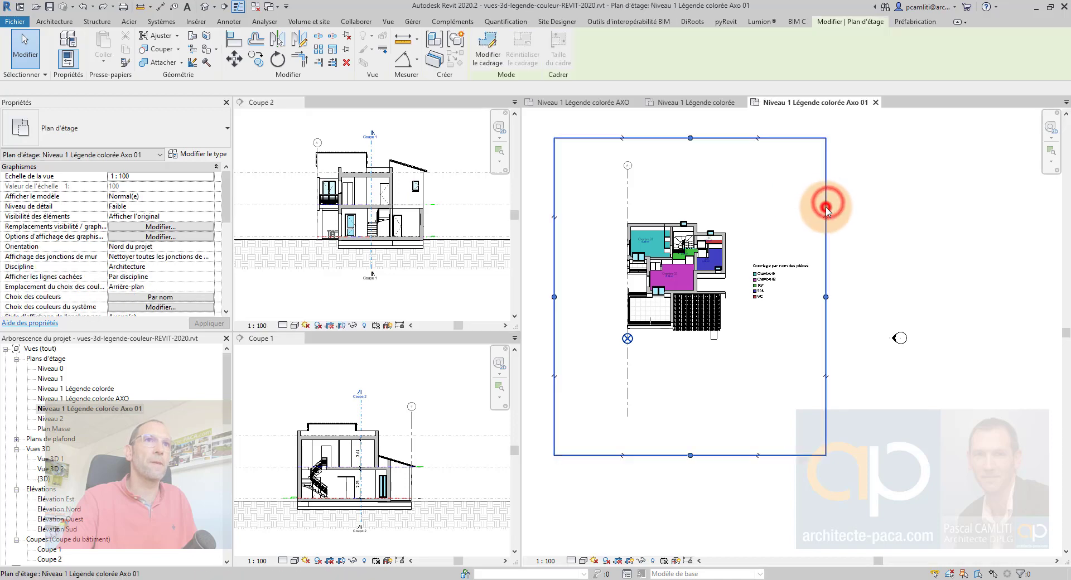
{"action": "left_click", "coordinate": [277, 59]}
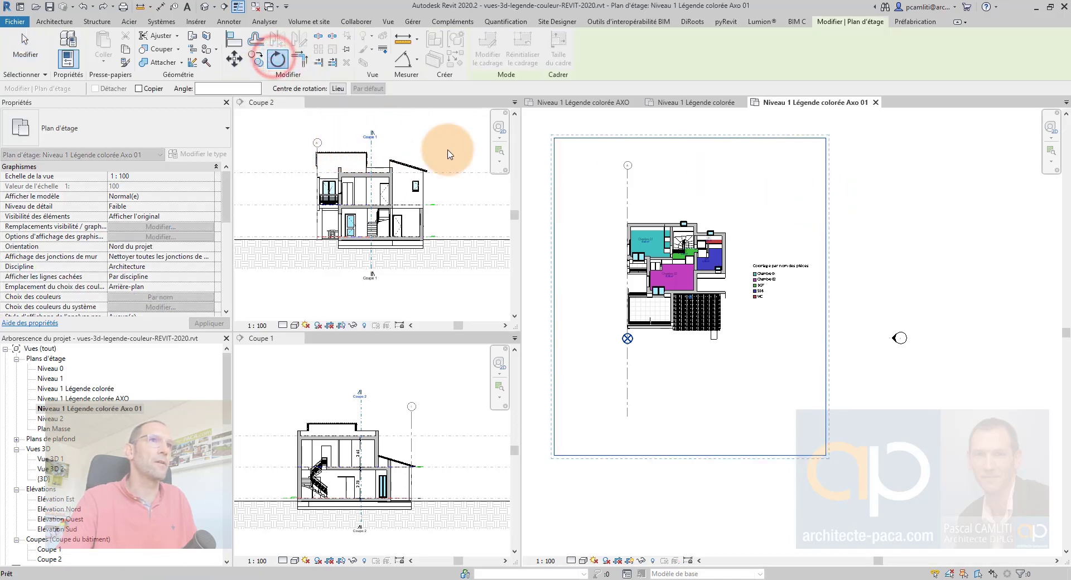
{"action": "key", "text": "Escape"}
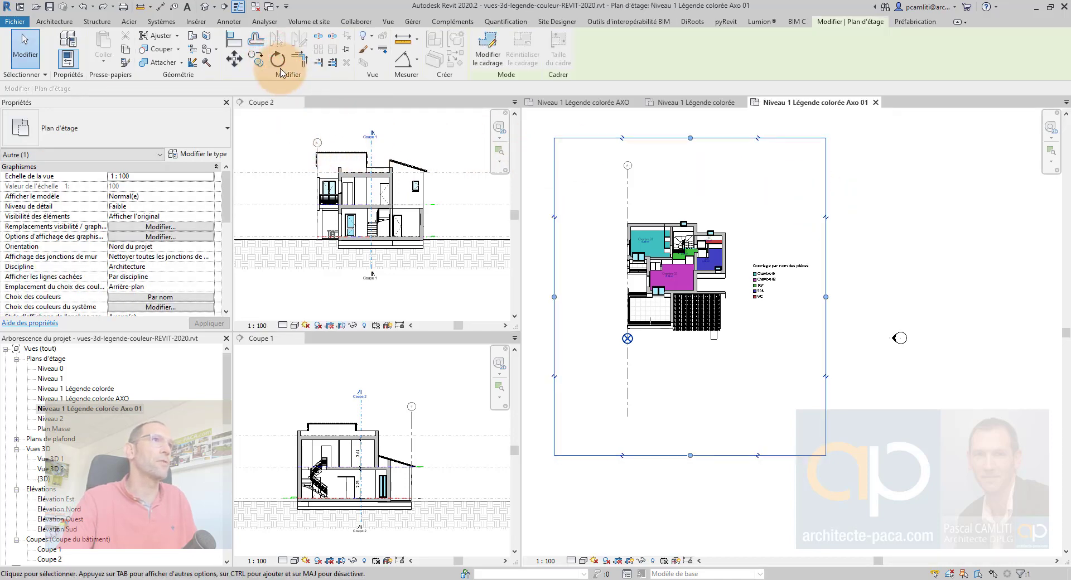
{"action": "left_click", "coordinate": [318, 118]}
{"action": "left_click", "coordinate": [277, 58]}
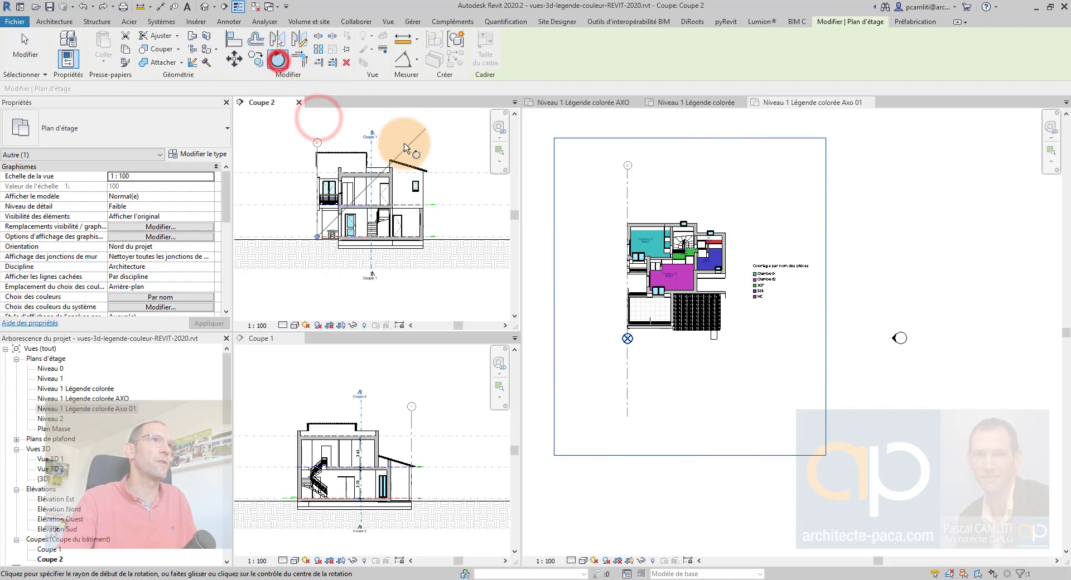
{"action": "left_click", "coordinate": [348, 123]}
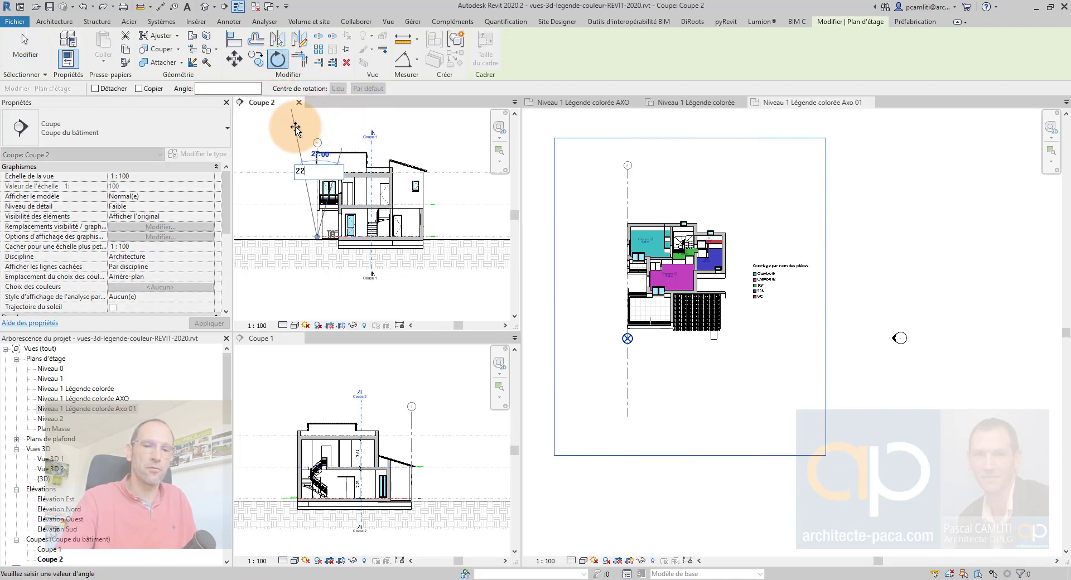
{"action": "key", "text": "Return"}
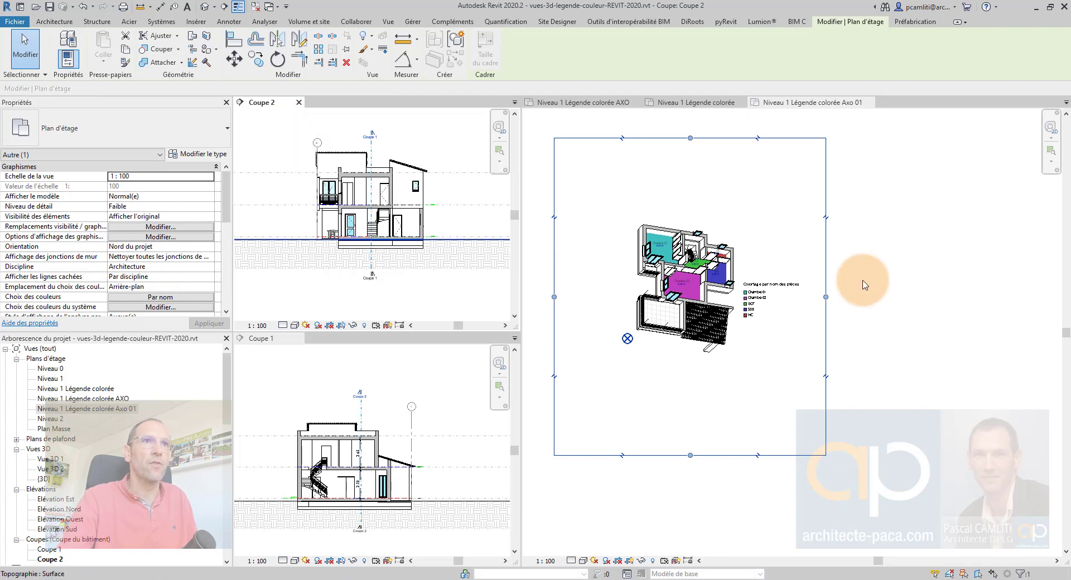
{"action": "left_click", "coordinate": [744, 226]}
{"action": "scroll", "coordinate": [744, 226], "scroll_direction": "up", "scroll_amount": 4}
{"action": "scroll", "coordinate": [779, 287], "scroll_direction": "down", "scroll_amount": 1}
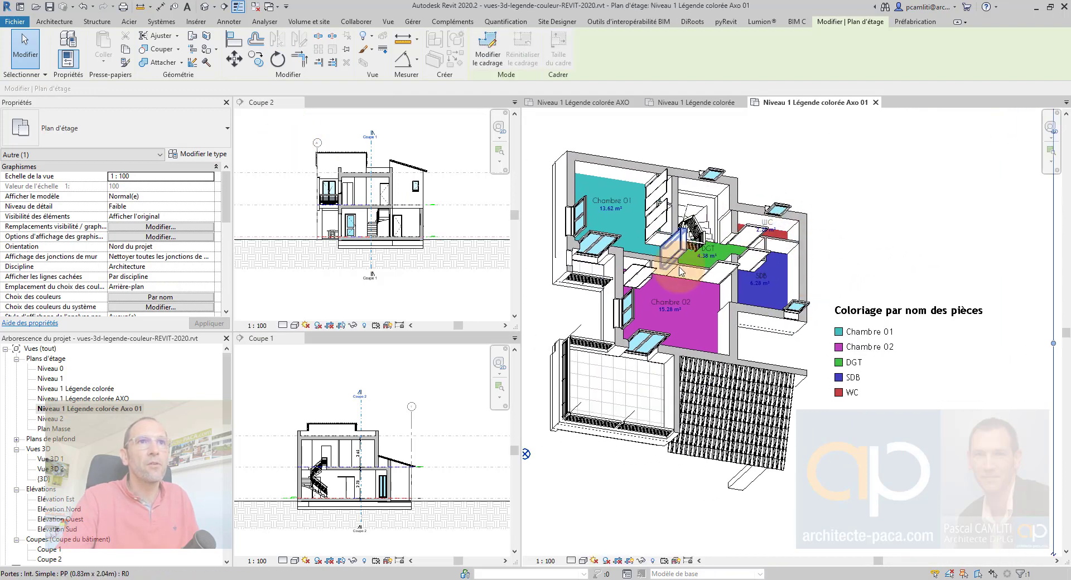
Rotate the Axo 01 plan's crop region clockwise in its own view to turn the building diagonally.
{"action": "scroll", "coordinate": [856, 286], "scroll_direction": "down", "scroll_amount": 5}
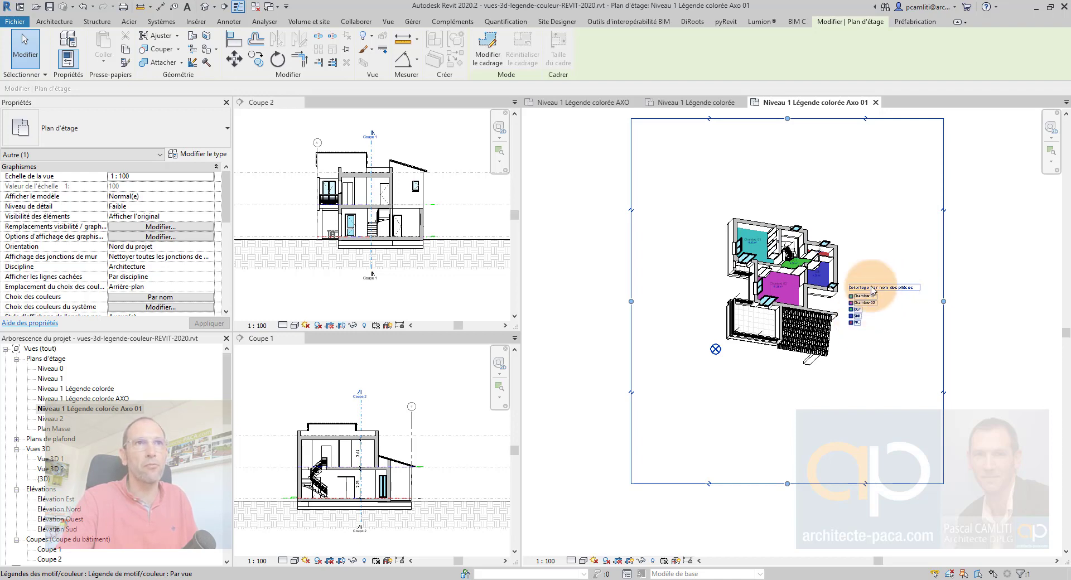
{"action": "left_click", "coordinate": [277, 59]}
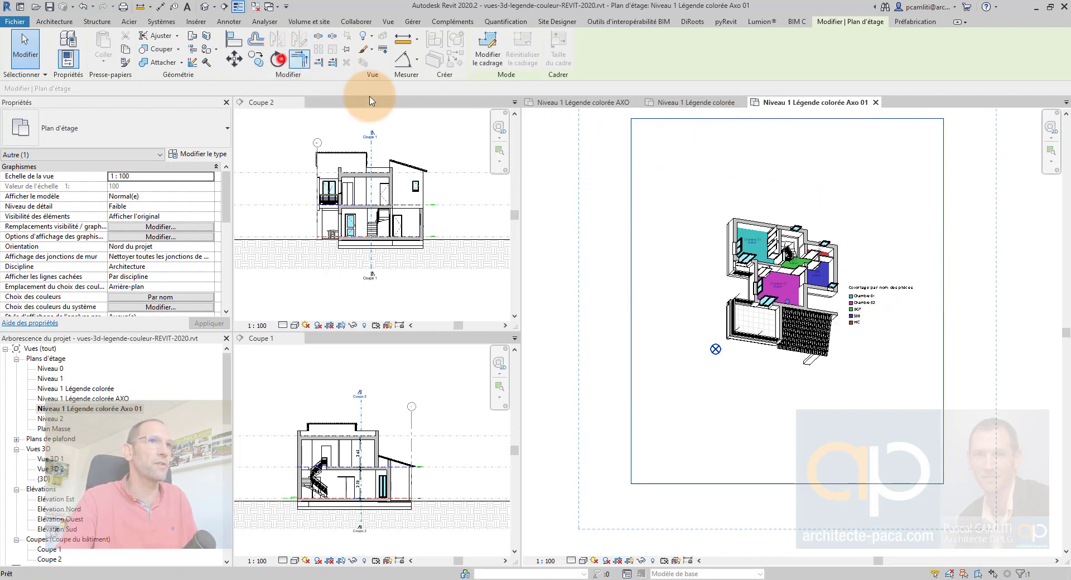
{"action": "left_click", "coordinate": [783, 181]}
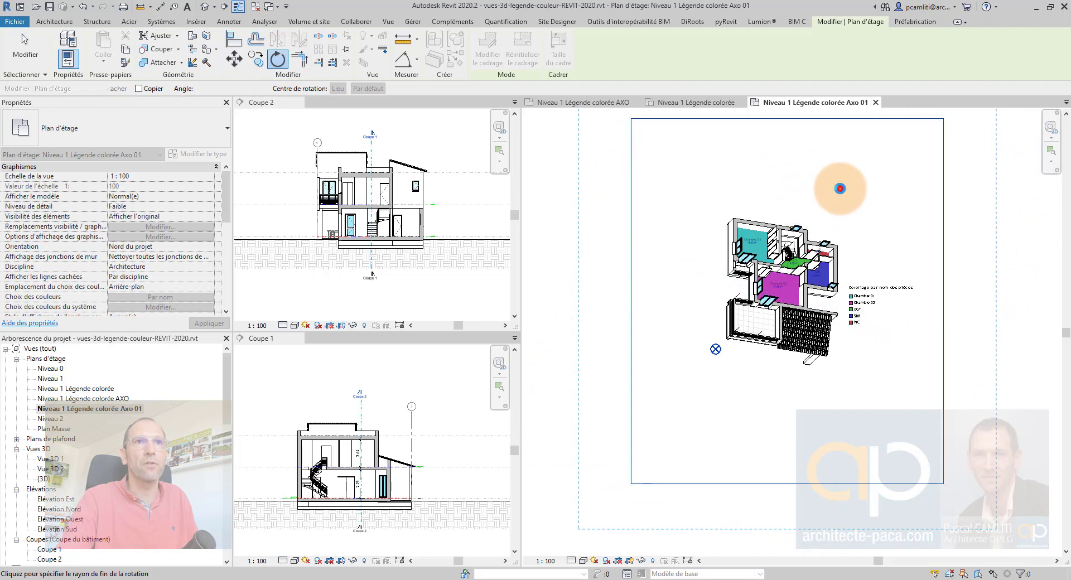
{"action": "left_click", "coordinate": [839, 189]}
{"action": "scroll", "coordinate": [869, 247], "scroll_direction": "up", "scroll_amount": 5}
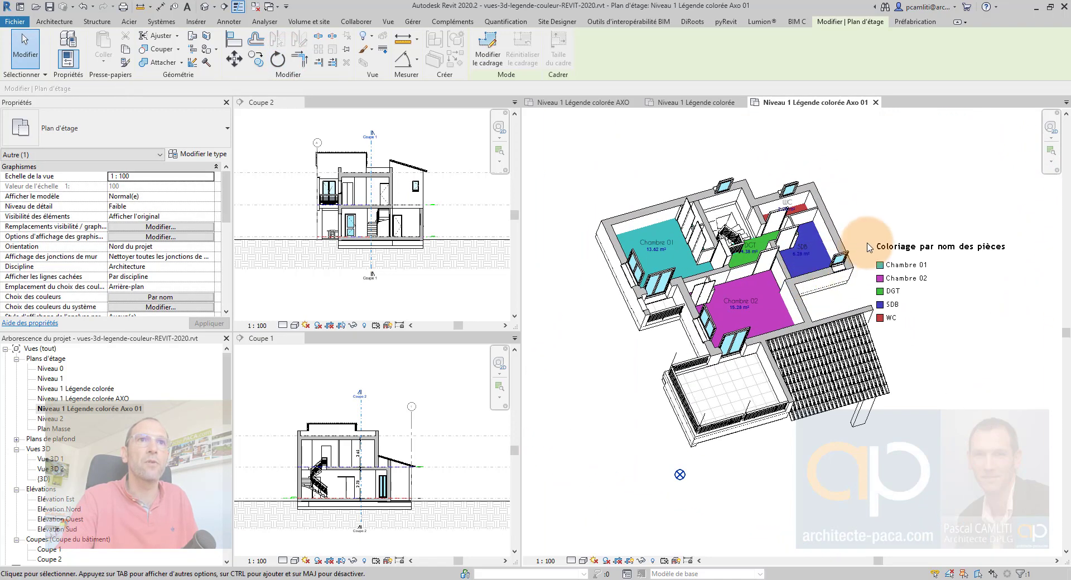
{"action": "middle_click_drag", "start_coordinate": [871, 290], "coordinate": [868, 243]}
{"action": "middle_click_drag", "start_coordinate": [939, 286], "coordinate": [908, 279]}
{"action": "scroll", "coordinate": [780, 282], "scroll_direction": "down", "scroll_amount": 1}
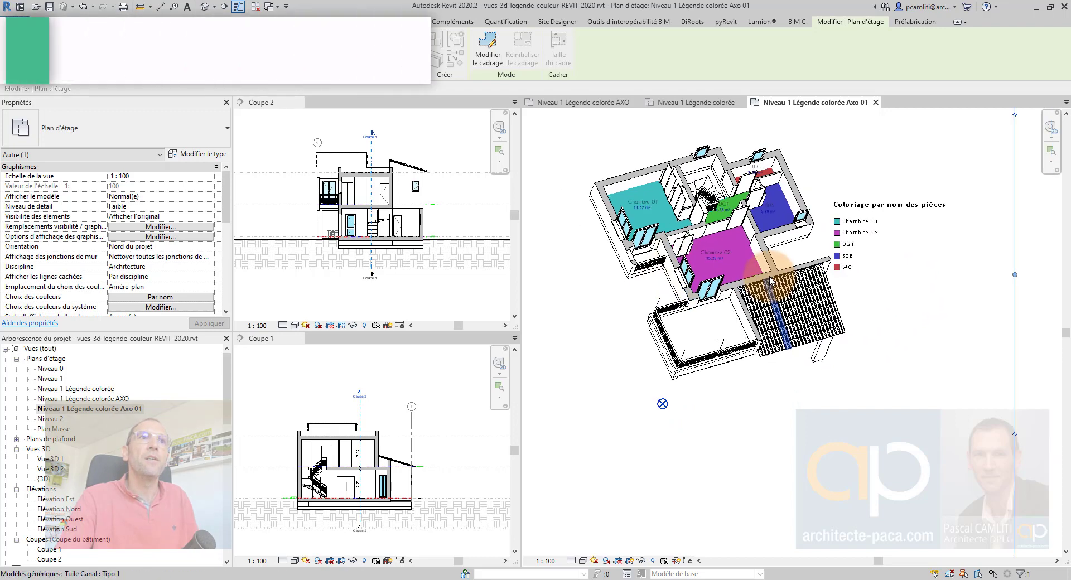
{"action": "scroll", "coordinate": [771, 281], "scroll_direction": "down", "scroll_amount": 2}
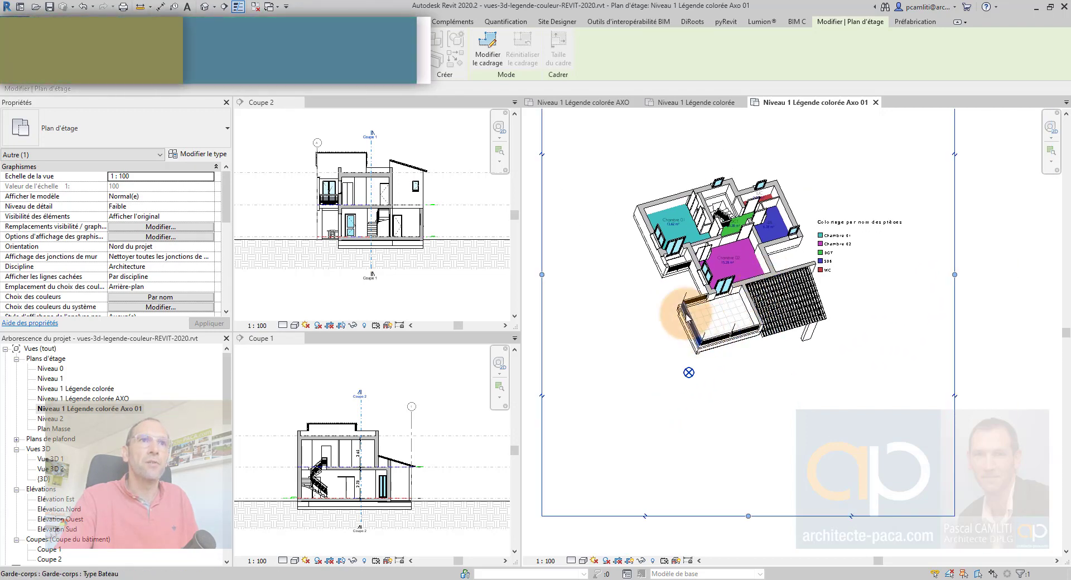
{"action": "left_click", "coordinate": [837, 245]}
{"action": "scroll", "coordinate": [889, 276], "scroll_direction": "up", "scroll_amount": 2}
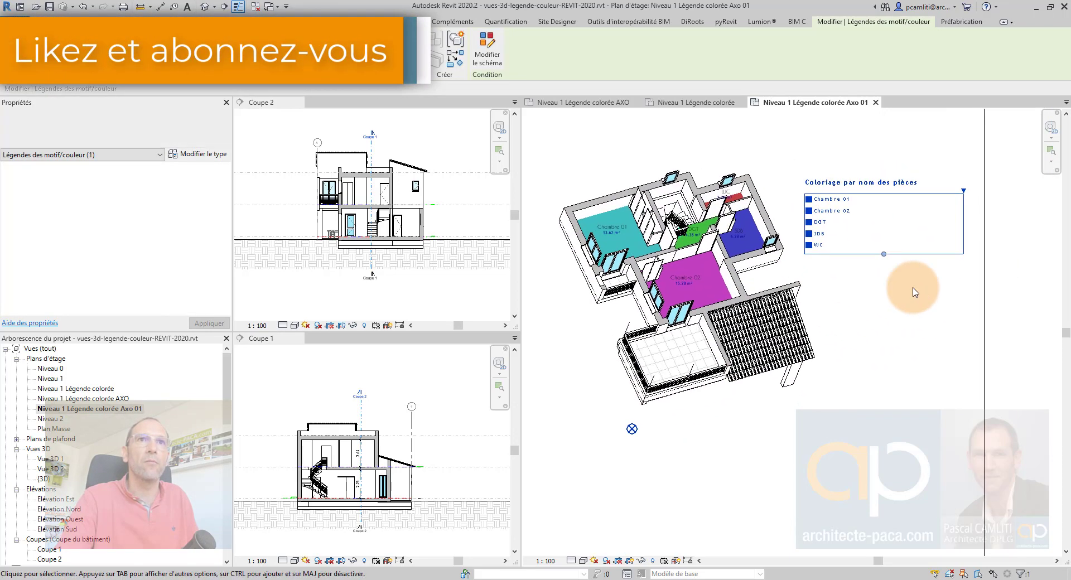
{"action": "left_click", "coordinate": [976, 356]}
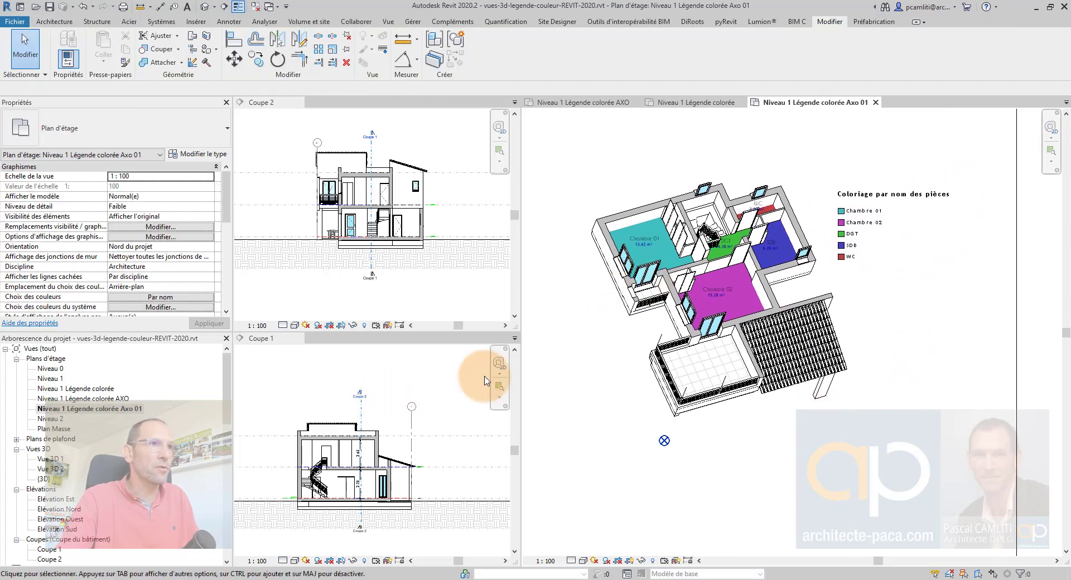
Set the view depth level to Sans limite in the Axo 01 plan's view range.
{"action": "scroll", "coordinate": [173, 262], "scroll_direction": "down", "scroll_amount": 5}
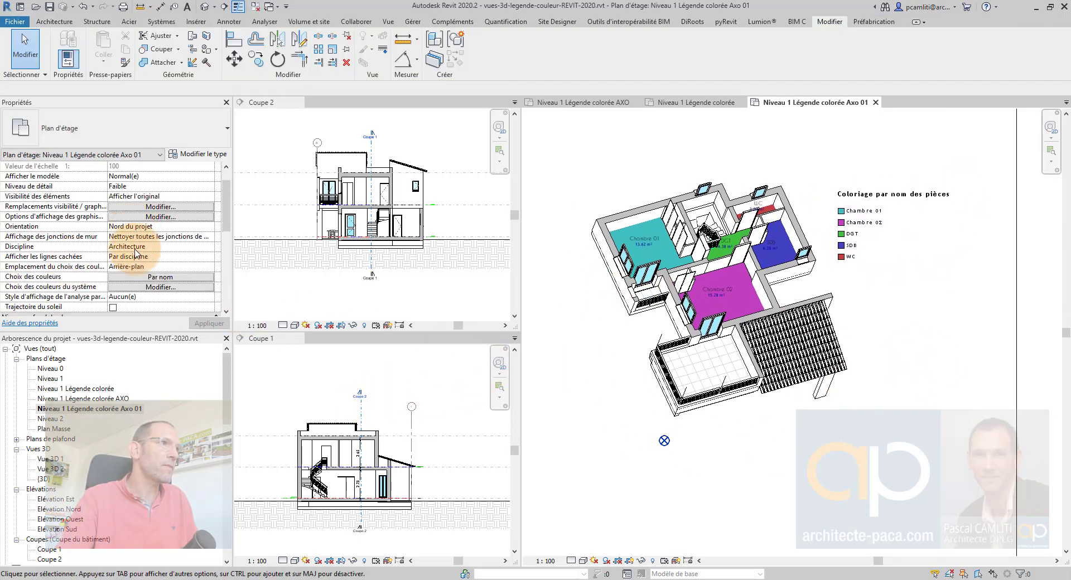
{"action": "scroll", "coordinate": [170, 289], "scroll_direction": "down", "scroll_amount": 2}
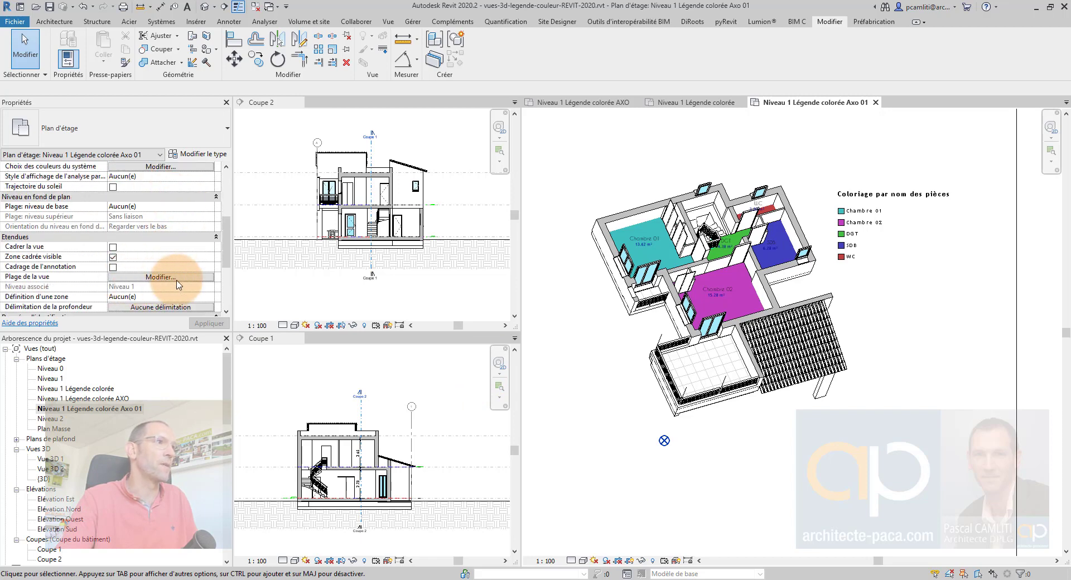
{"action": "left_click", "coordinate": [176, 278]}
{"action": "left_click", "coordinate": [640, 307]}
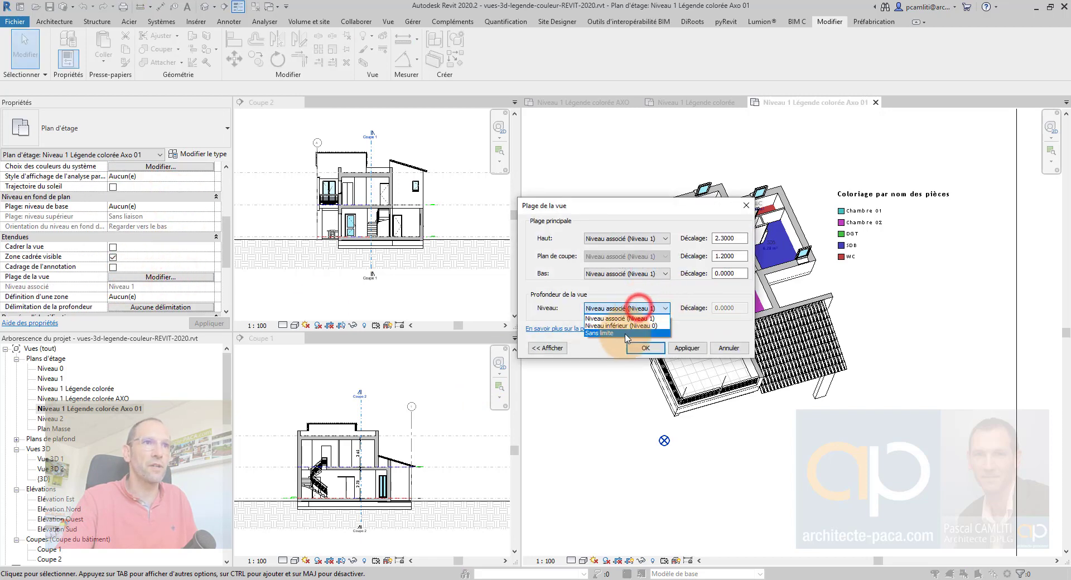
{"action": "left_click", "coordinate": [625, 333]}
{"action": "left_click", "coordinate": [643, 348]}
{"action": "middle_click_drag", "start_coordinate": [897, 365], "coordinate": [861, 430]}
{"action": "scroll", "coordinate": [779, 256], "scroll_direction": "up", "scroll_amount": 3}
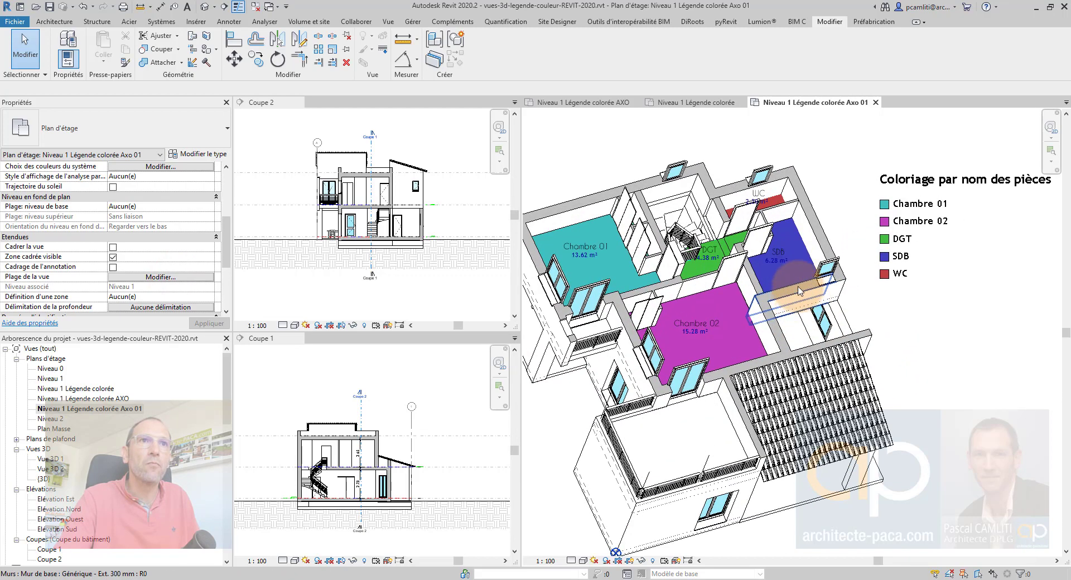
Shift the SDB room tag slightly to the right within its room.
{"action": "scroll", "coordinate": [779, 257], "scroll_direction": "up", "scroll_amount": 2}
{"action": "left_click", "coordinate": [780, 249]}
{"action": "scroll", "coordinate": [779, 256], "scroll_direction": "up", "scroll_amount": 1}
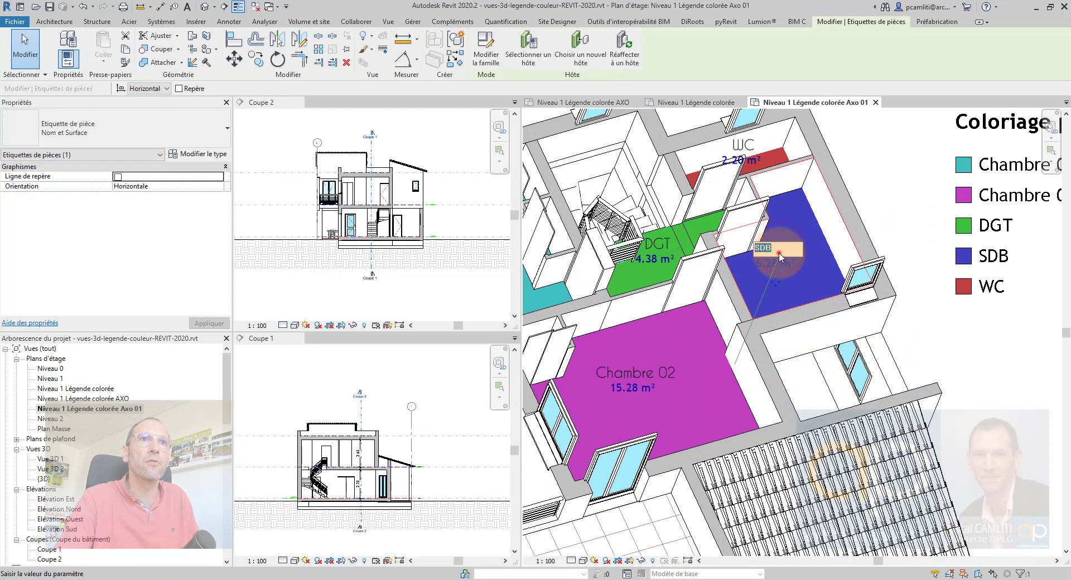
{"action": "mouse_move", "coordinate": [778, 263]}
{"action": "left_mouse_down"}
{"action": "mouse_move", "coordinate": [807, 270]}
{"action": "mouse_move", "coordinate": [796, 262]}
{"action": "left_mouse_up"}
{"action": "left_click", "coordinate": [897, 218]}
{"action": "scroll", "coordinate": [746, 268], "scroll_direction": "down", "scroll_amount": 3}
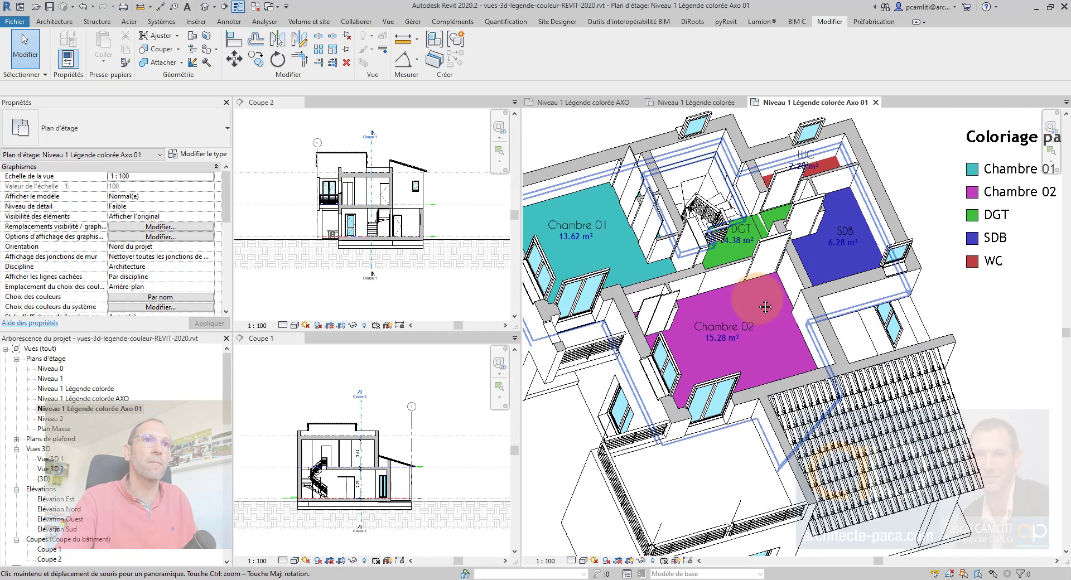
Change the Cuisine colour to bright green in the legend's Par nom colour scheme and apply the scheme.
{"action": "left_click", "coordinate": [918, 225]}
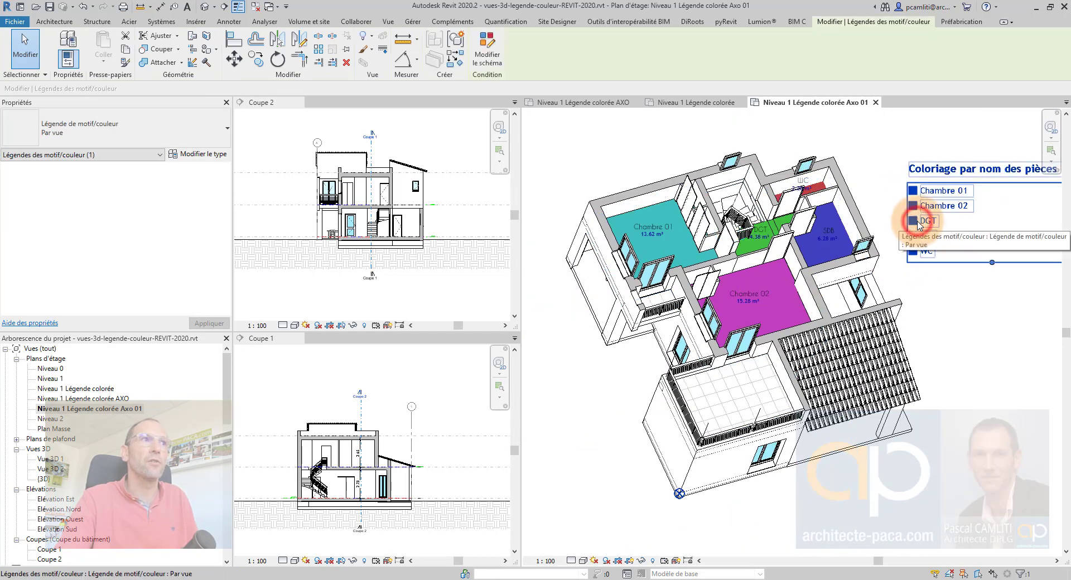
{"action": "left_click", "coordinate": [487, 54]}
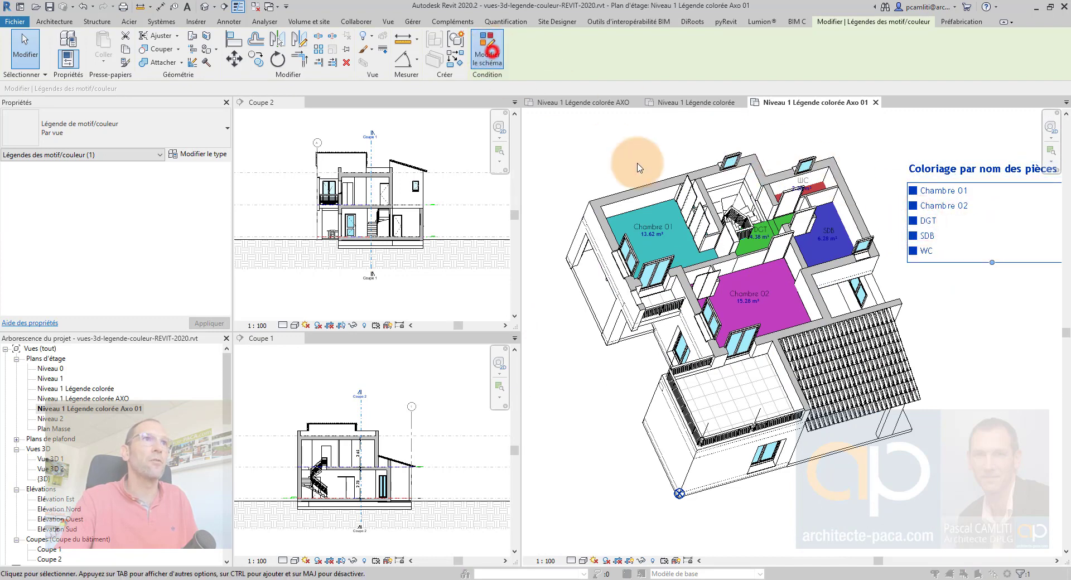
{"action": "left_click", "coordinate": [560, 241]}
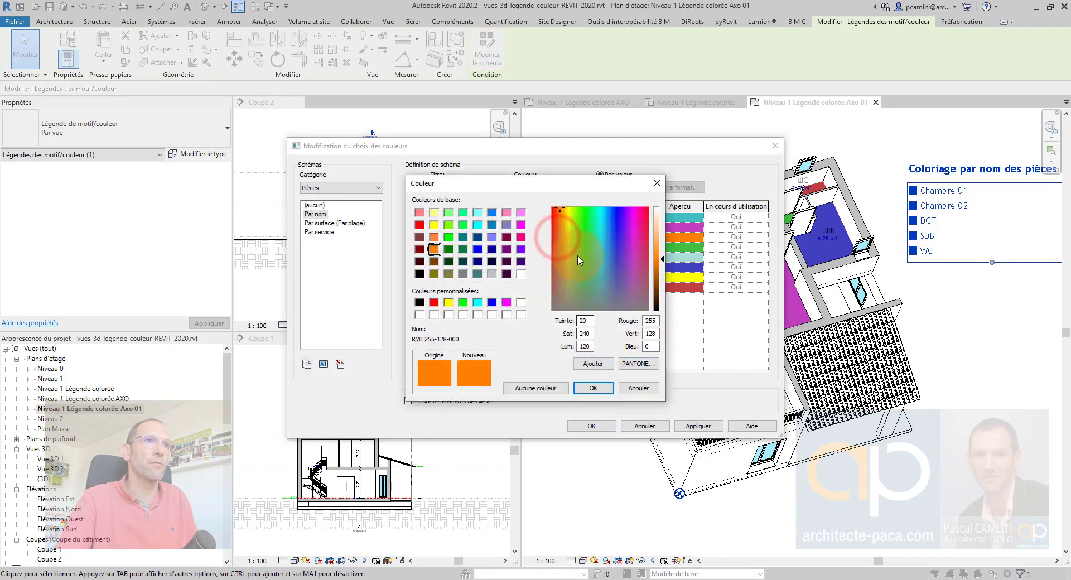
{"action": "left_click", "coordinate": [593, 388]}
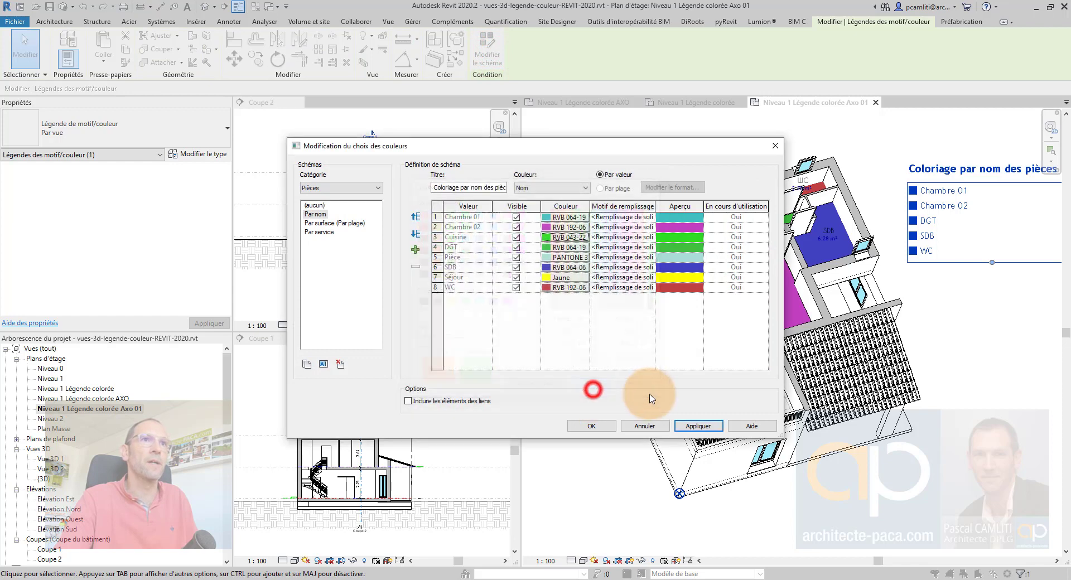
{"action": "left_click", "coordinate": [698, 426]}
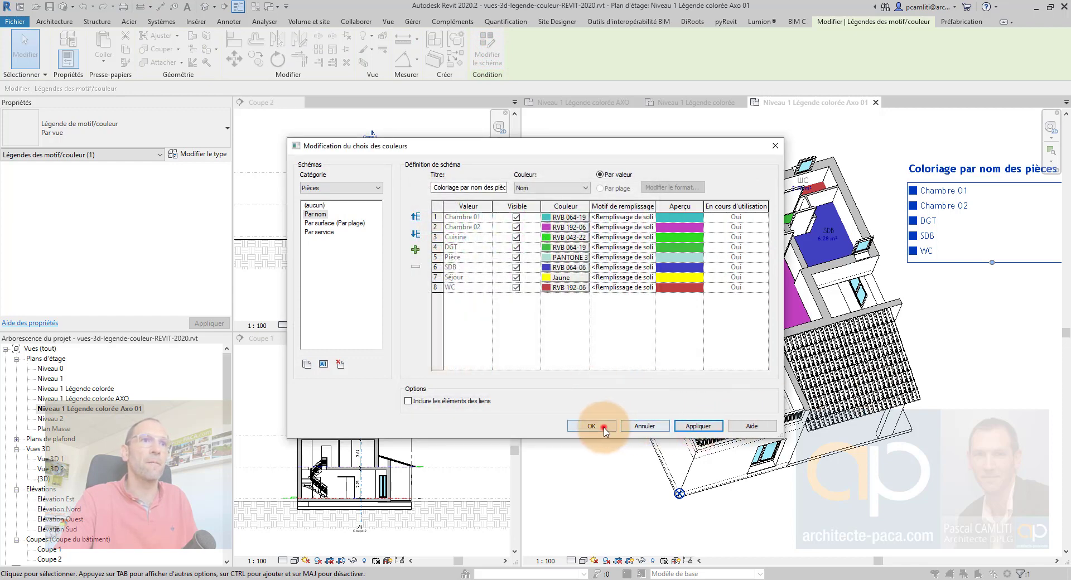
{"action": "left_click", "coordinate": [603, 427]}
{"action": "left_click", "coordinate": [885, 289]}
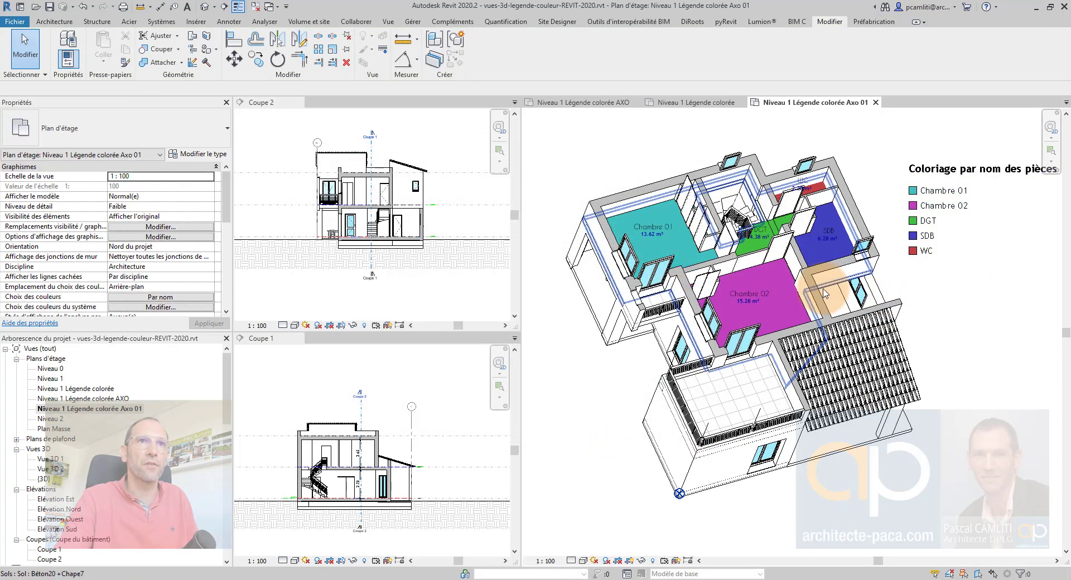
Turn on cast shadows in the Axo 01 plan and enable ambient shadows in its graphic display options.
{"action": "middle_click_drag", "start_coordinate": [870, 220], "coordinate": [789, 234]}
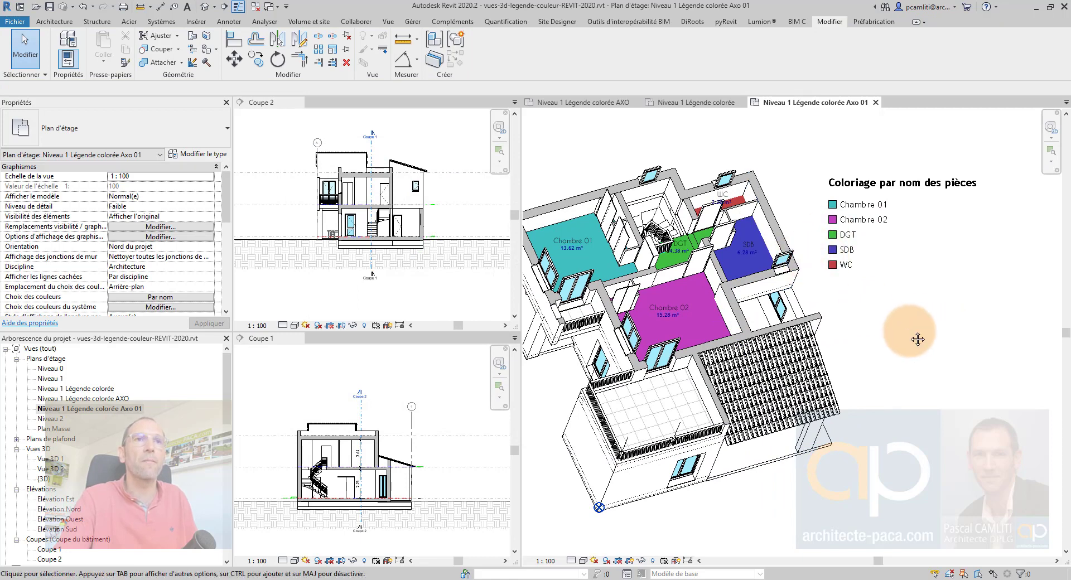
{"action": "middle_click_drag", "start_coordinate": [917, 339], "coordinate": [939, 332]}
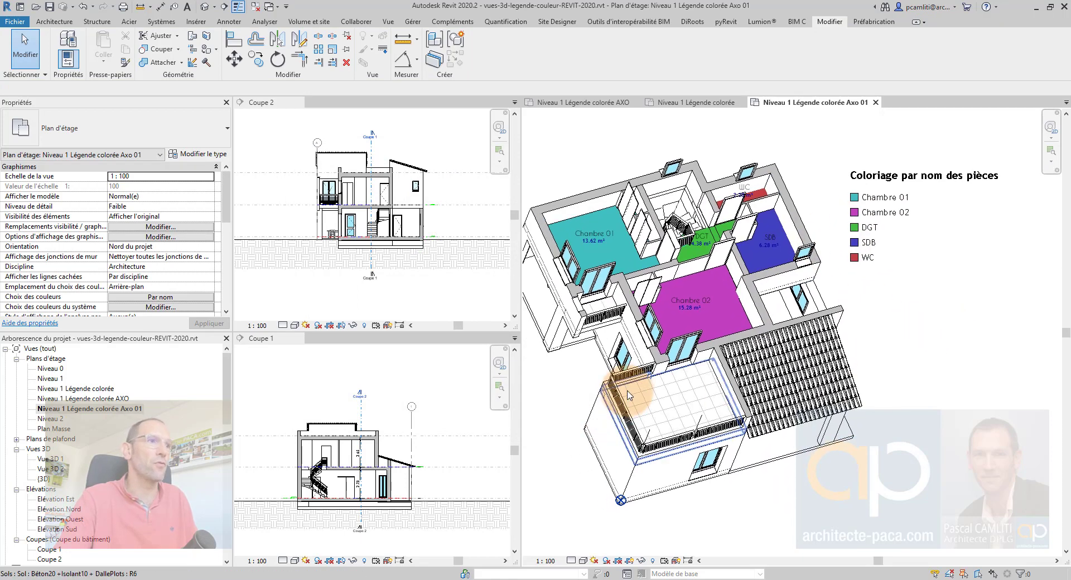
{"action": "left_click", "coordinate": [606, 560]}
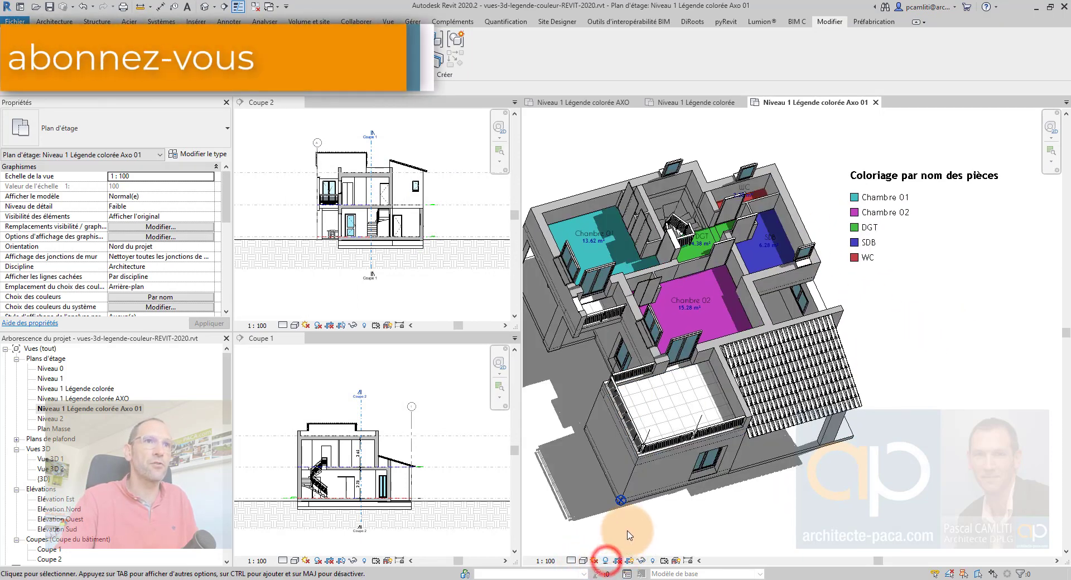
{"action": "left_click", "coordinate": [583, 560]}
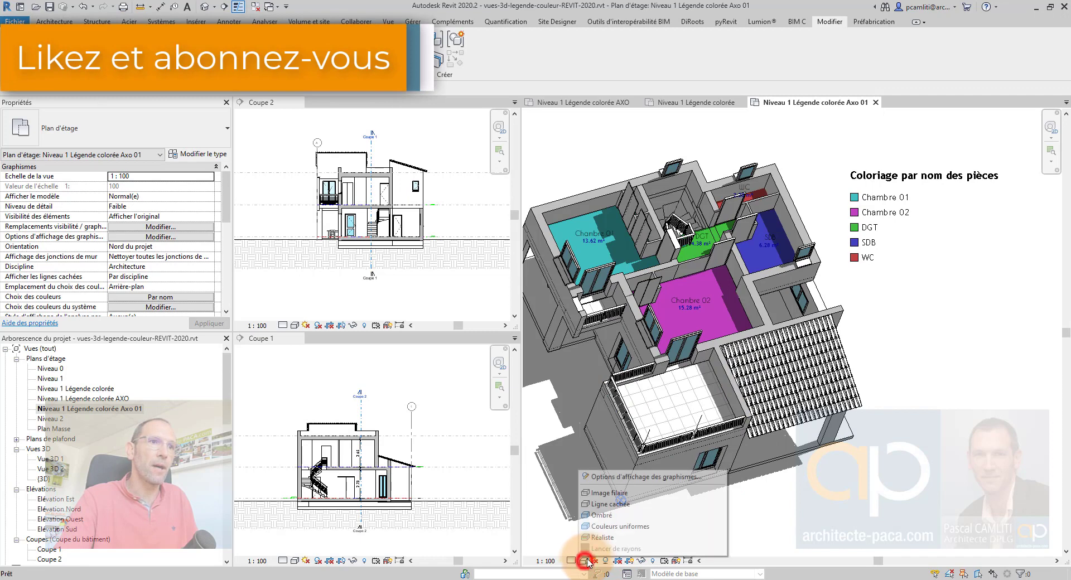
{"action": "left_click", "coordinate": [642, 476]}
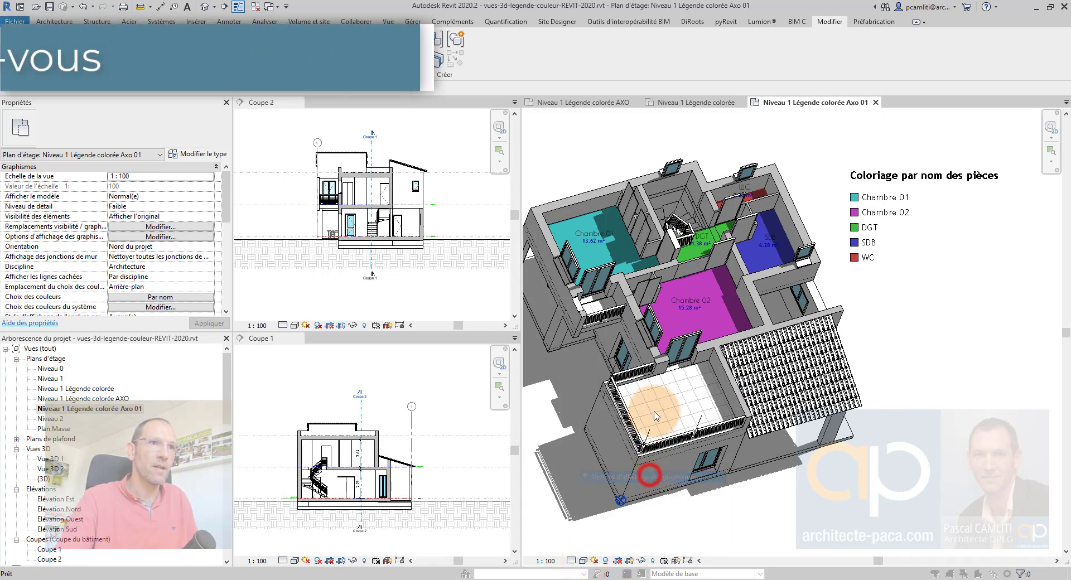
{"action": "left_click", "coordinate": [59, 209]}
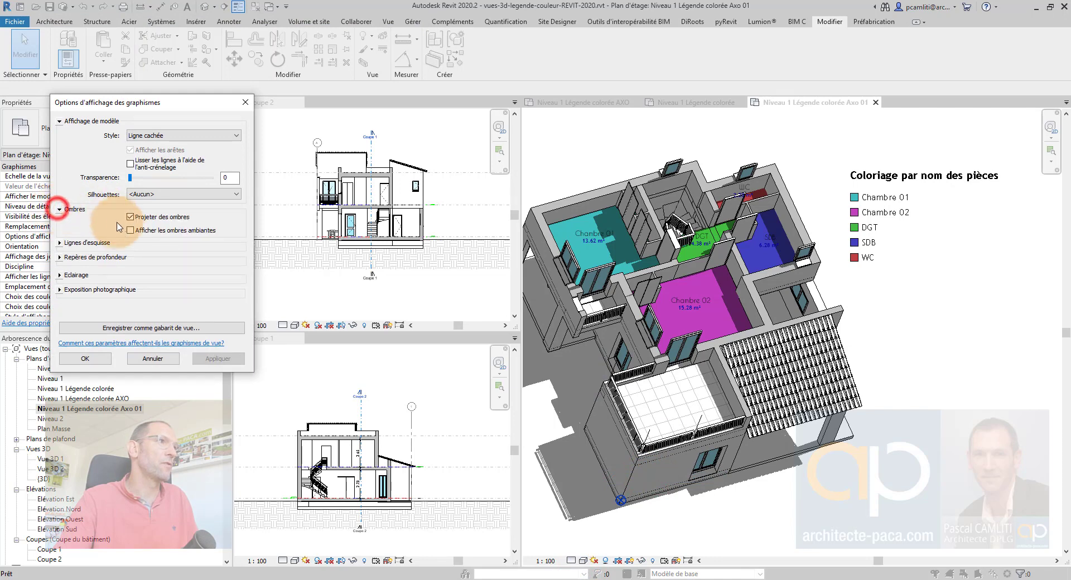
{"action": "left_click", "coordinate": [130, 231]}
Set the view's sun intensity to 48 and ambient light to 18, and apply the lighting.
{"action": "left_click", "coordinate": [60, 275]}
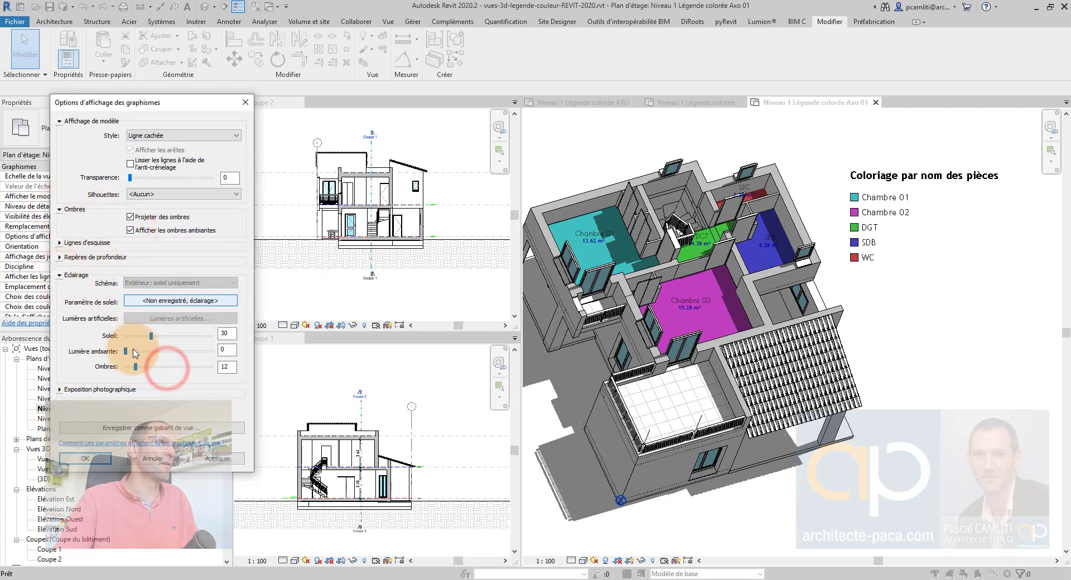
{"action": "left_click_drag", "start_coordinate": [153, 335], "coordinate": [167, 336]}
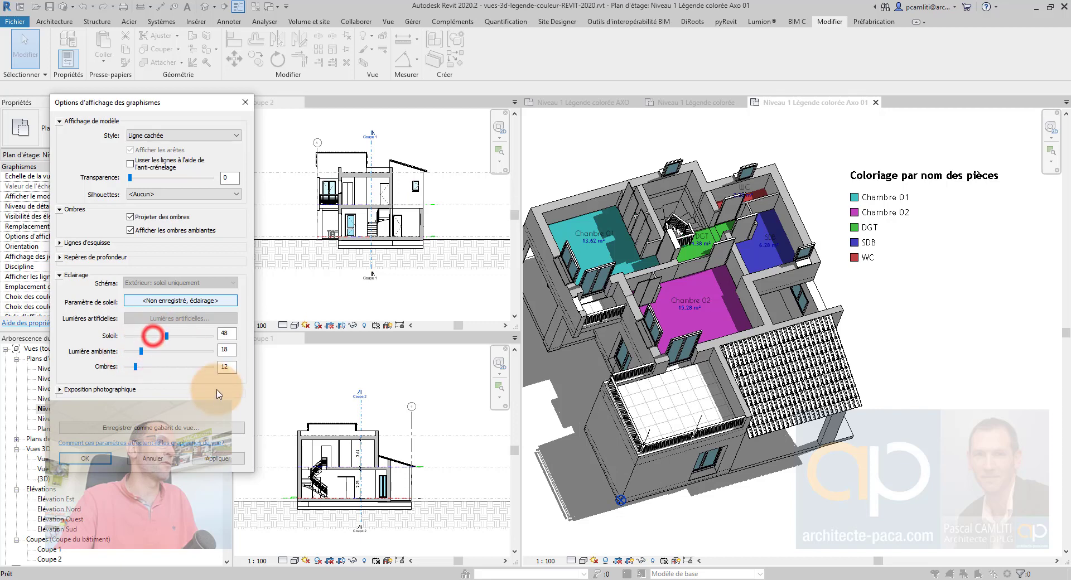
{"action": "left_click", "coordinate": [215, 459]}
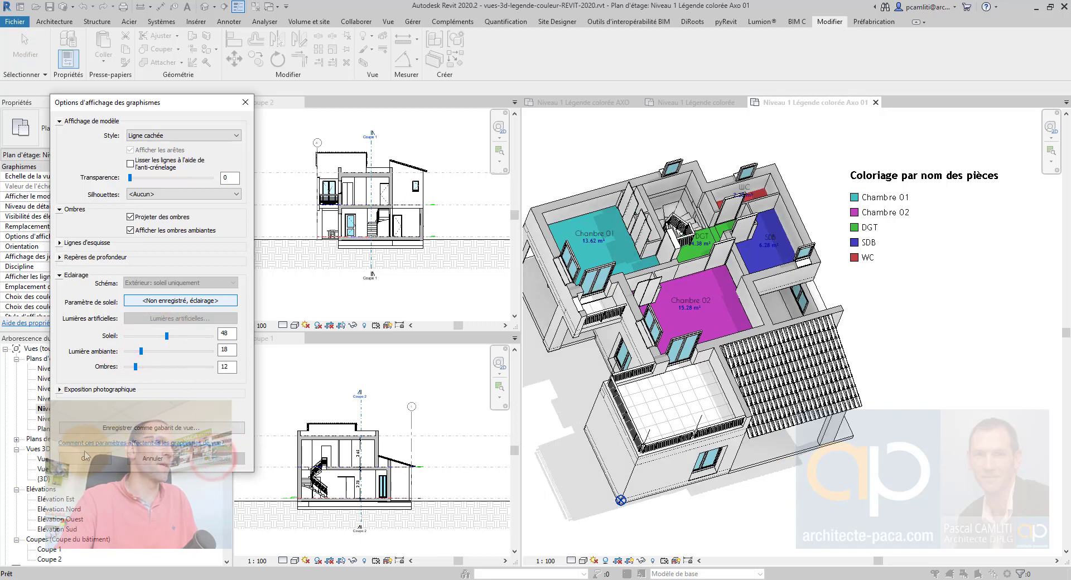
{"action": "scroll", "coordinate": [753, 284], "scroll_direction": "up", "scroll_amount": 2}
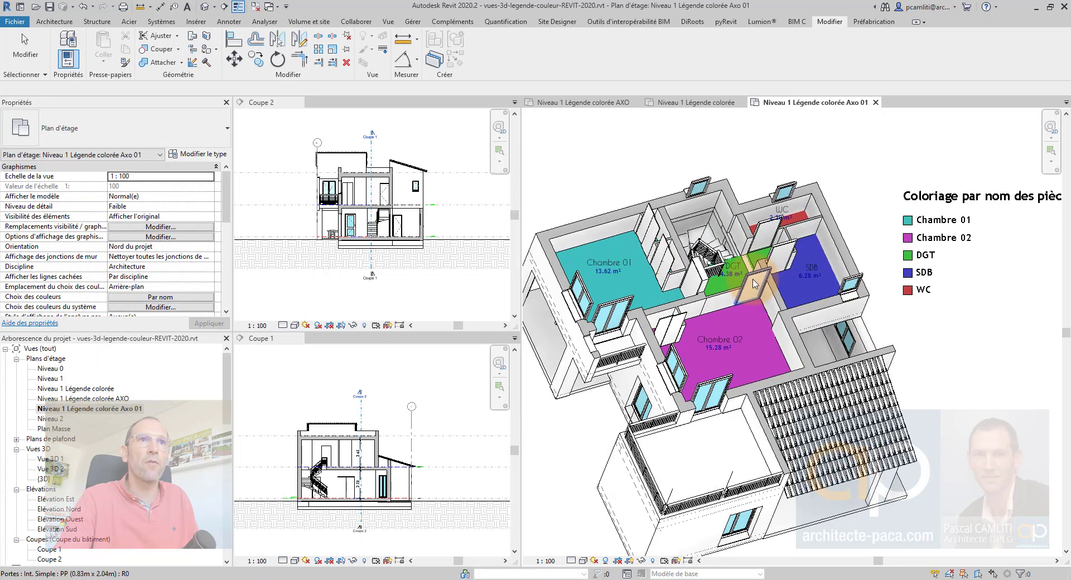
{"action": "scroll", "coordinate": [848, 194], "scroll_direction": "up", "scroll_amount": 2}
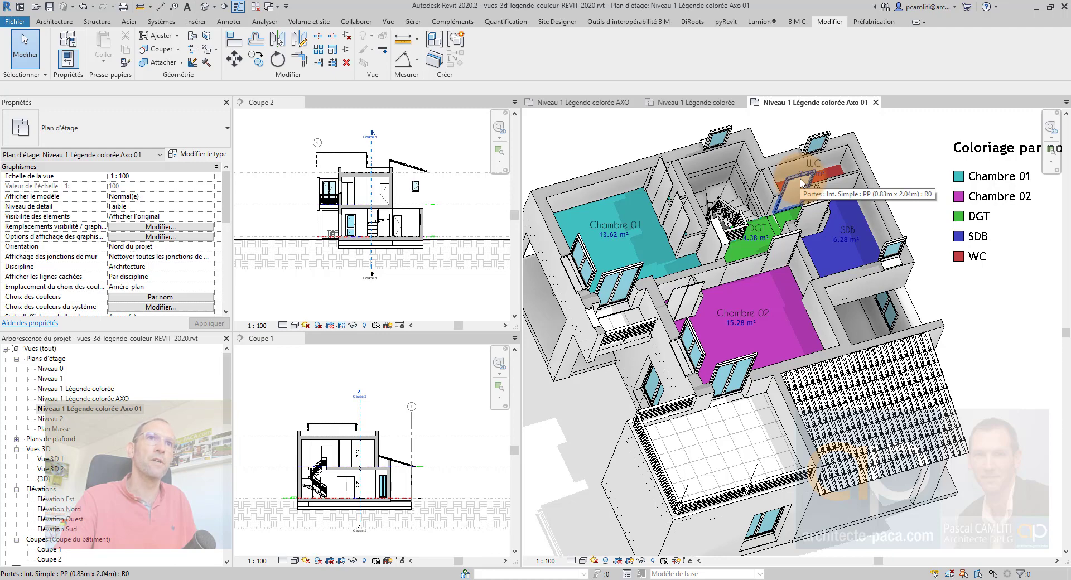
{"action": "middle_click_drag", "start_coordinate": [600, 145], "coordinate": [626, 172]}
{"action": "key", "text": "v"}
{"action": "key", "text": "v"}
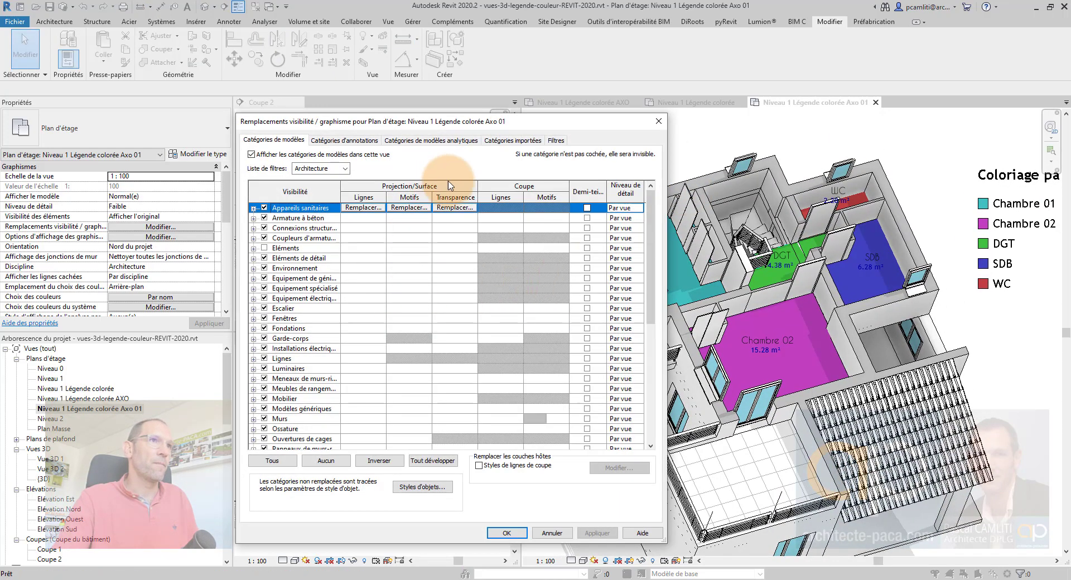
{"action": "left_click", "coordinate": [659, 121]}
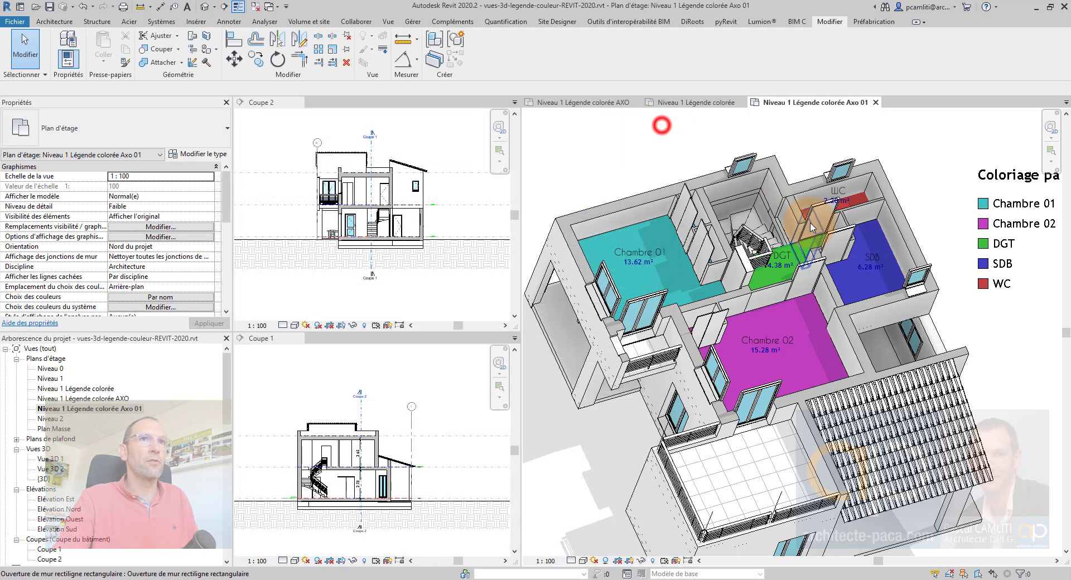
Override the door category's graphics in the Axo 01 view with a surface transparency of 58, starting from the door beside the WC.
{"action": "left_click", "coordinate": [818, 208]}
{"action": "right_click", "coordinate": [820, 211]}
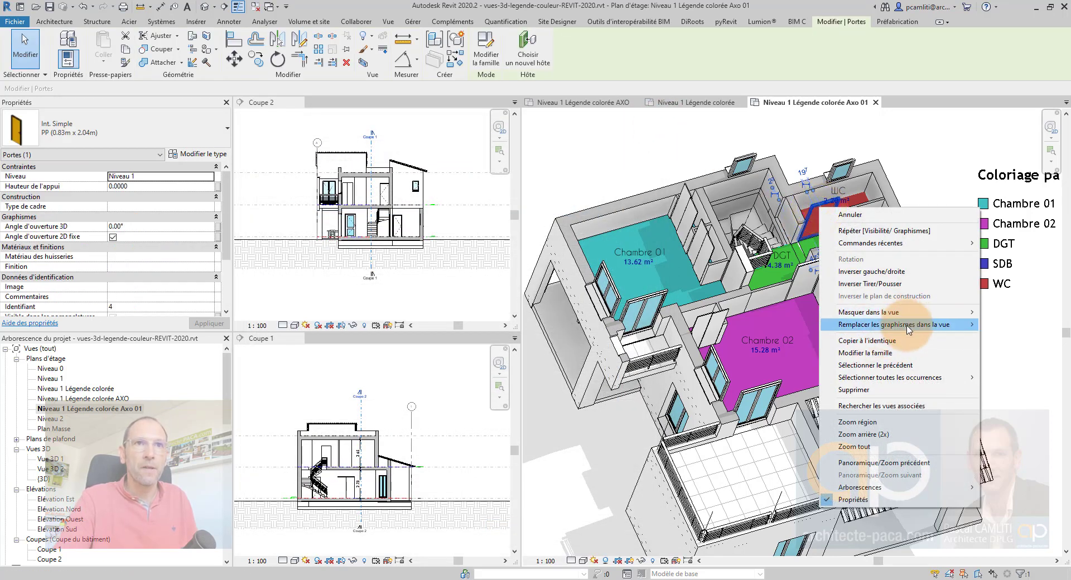
{"action": "mouse_move", "coordinate": [920, 313]}
{"action": "left_click", "coordinate": [1022, 338]}
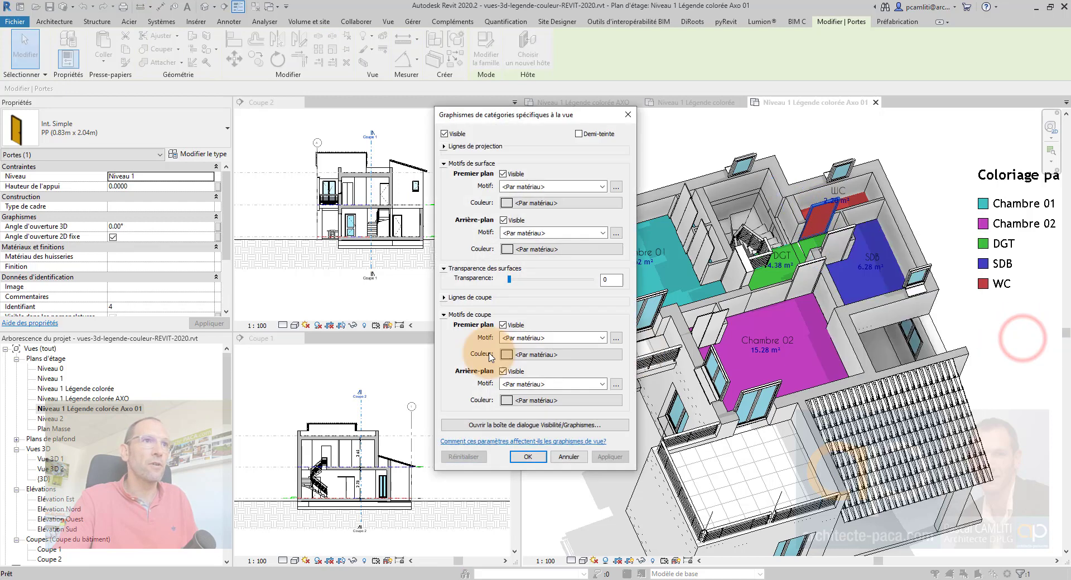
{"action": "left_click_drag", "start_coordinate": [510, 282], "coordinate": [549, 283]}
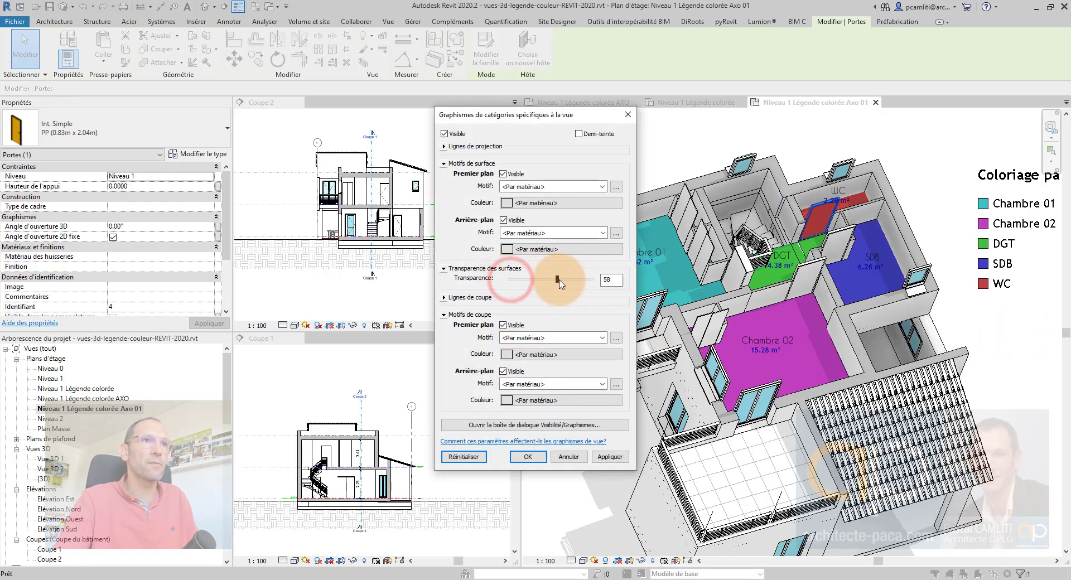
{"action": "left_click", "coordinate": [610, 457]}
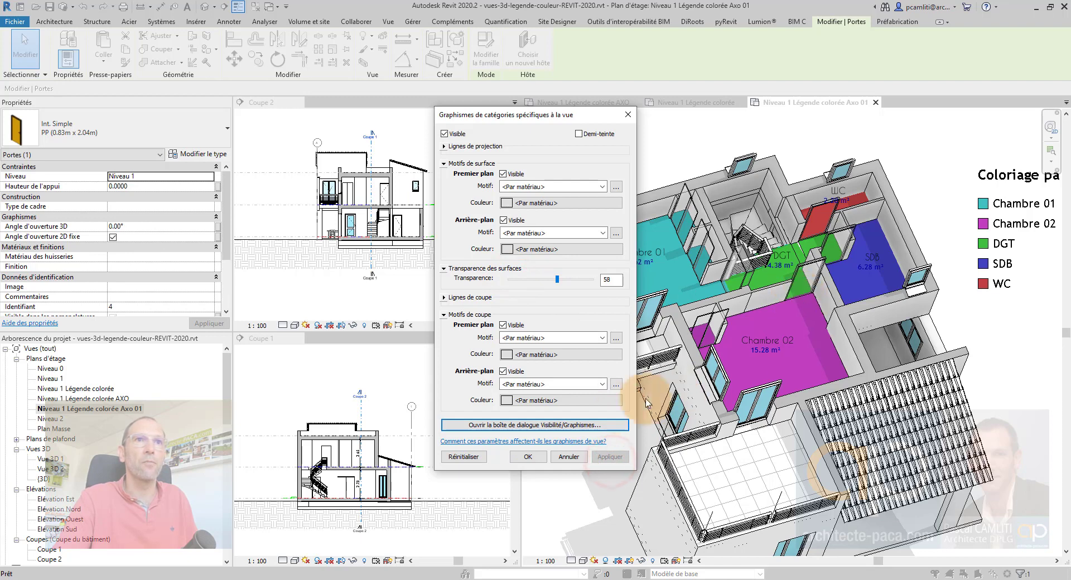
{"action": "left_click", "coordinate": [560, 457]}
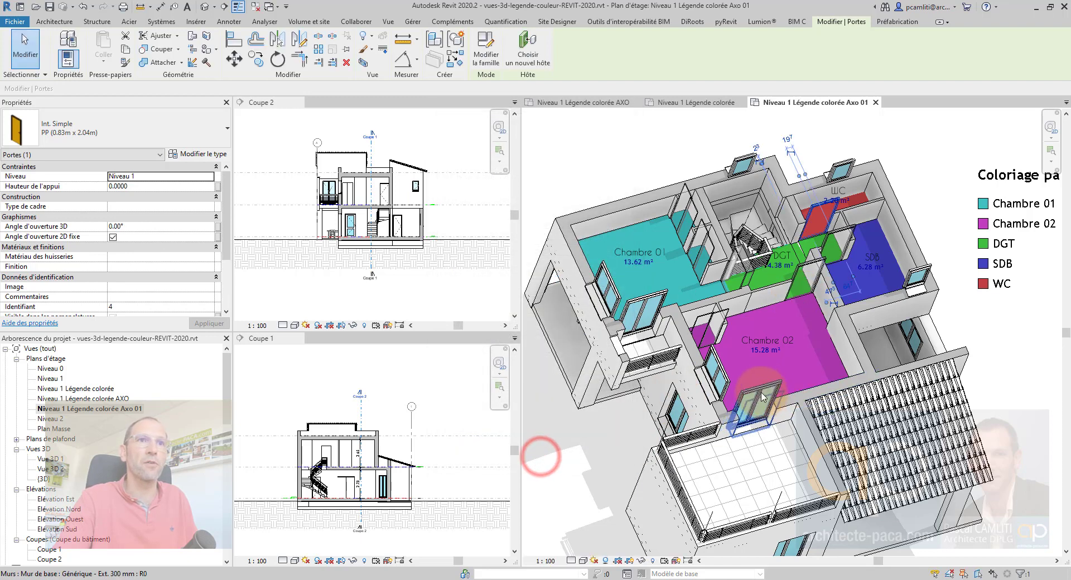
Set the detail level of the Axo 01 view to Moyen.
{"action": "scroll", "coordinate": [753, 313], "scroll_direction": "down", "scroll_amount": 3}
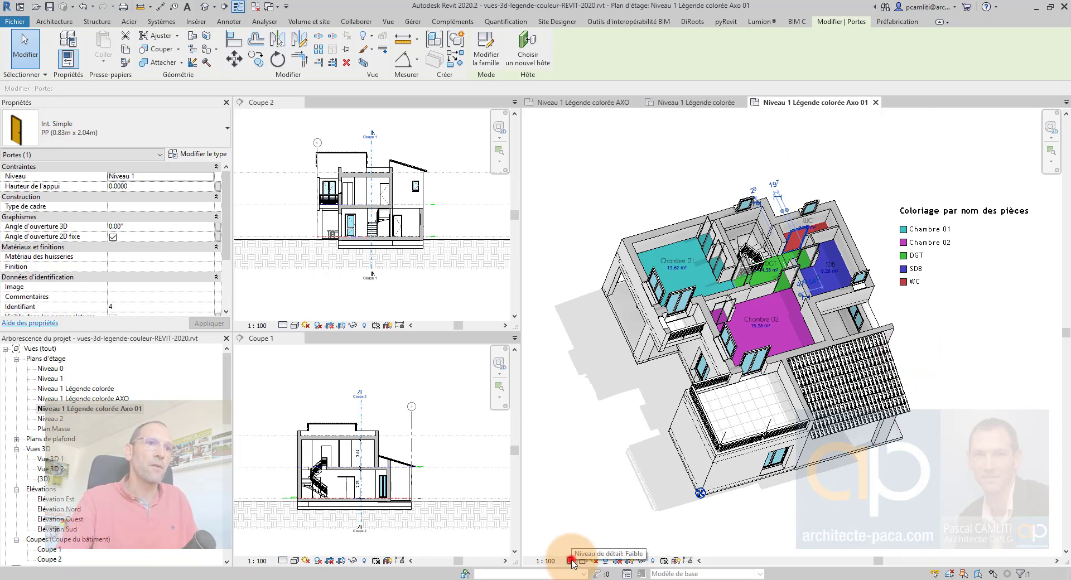
{"action": "left_click", "coordinate": [582, 538]}
{"action": "scroll", "coordinate": [725, 441], "scroll_direction": "up", "scroll_amount": 3}
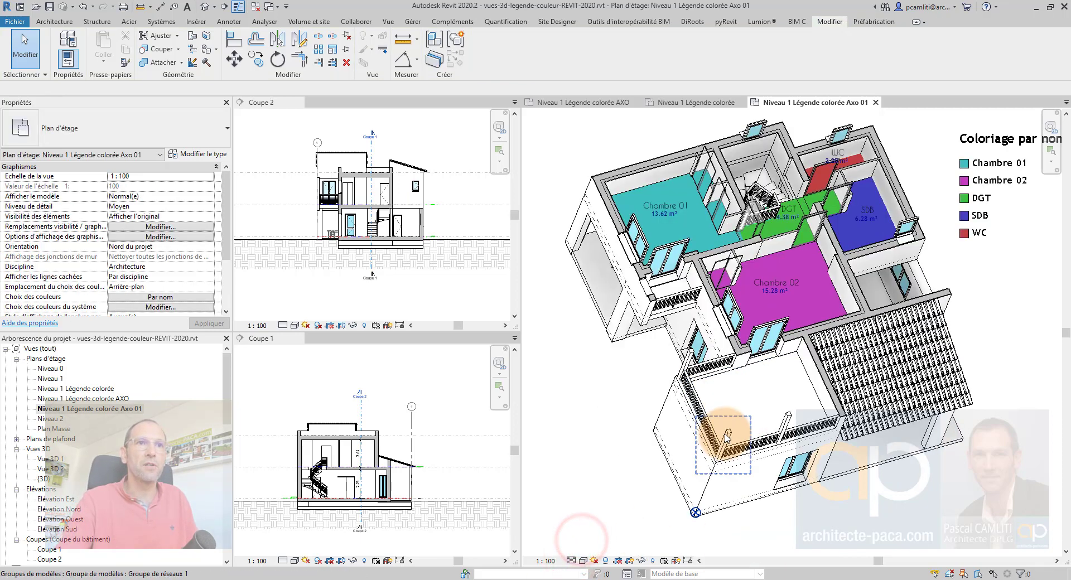
{"action": "scroll", "coordinate": [799, 440], "scroll_direction": "down", "scroll_amount": 4}
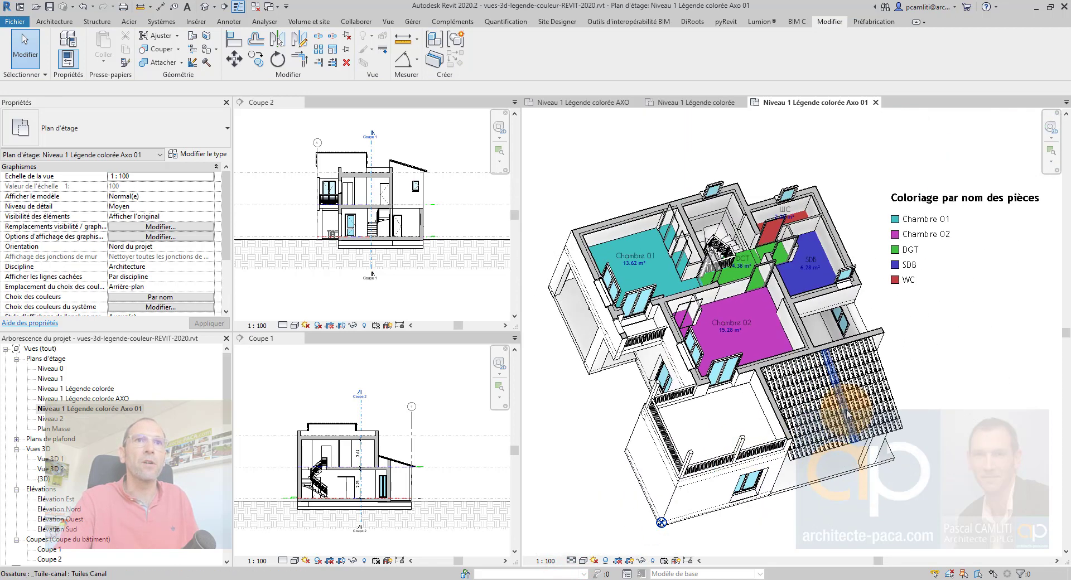